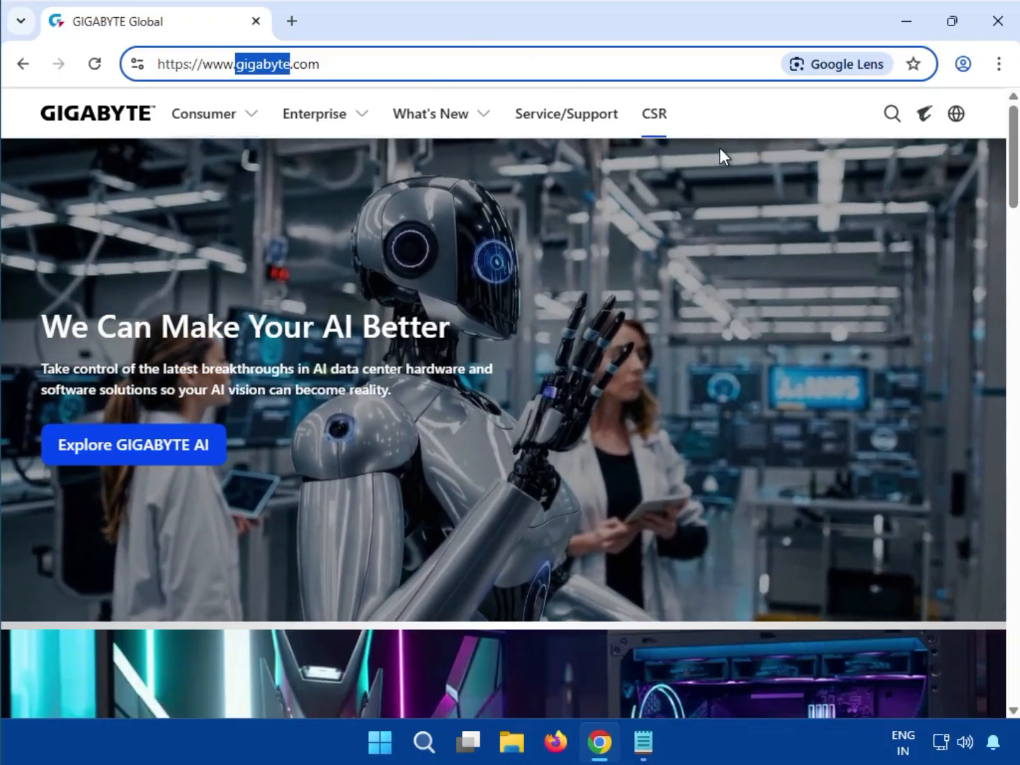
- Search the GIGABYTE site for Z890 EAGLE WIFI7
left_click(720, 147)
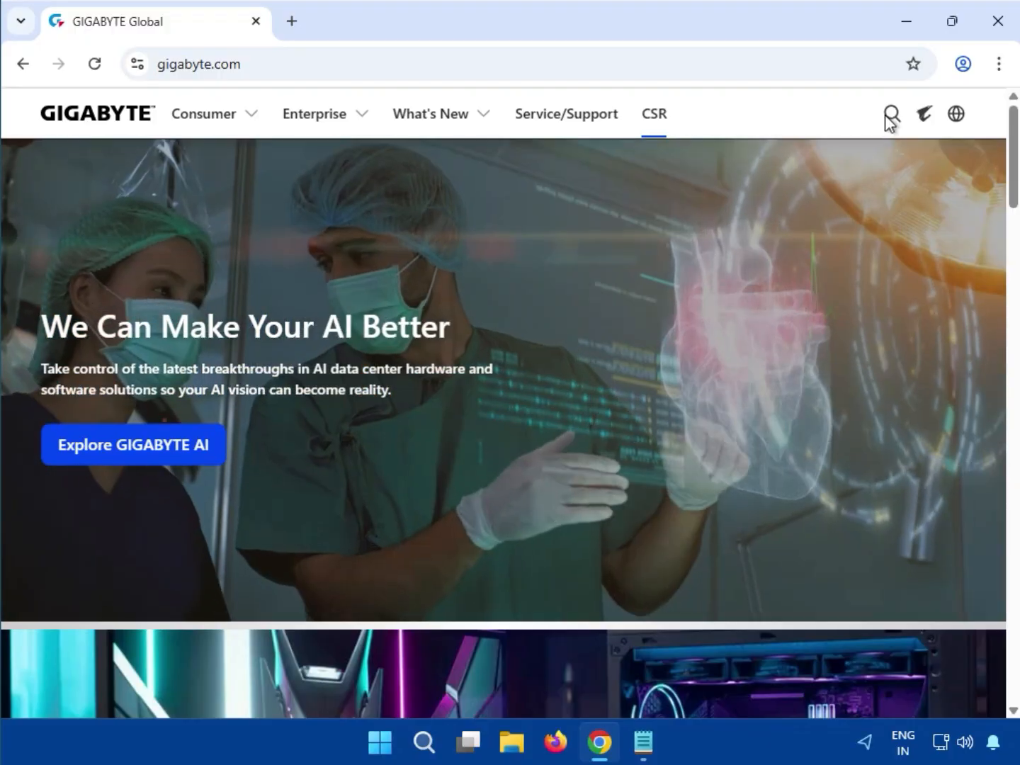
left_click(886, 116)
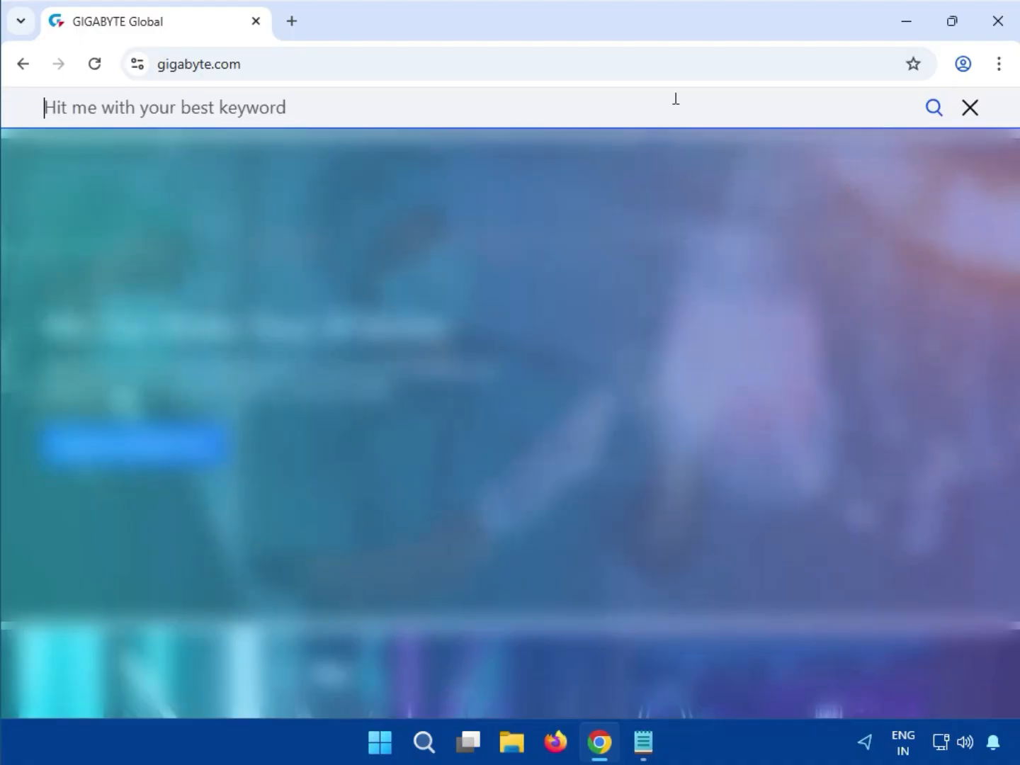
left_click(468, 103)
type("Z890 EAGLE WIFI7")
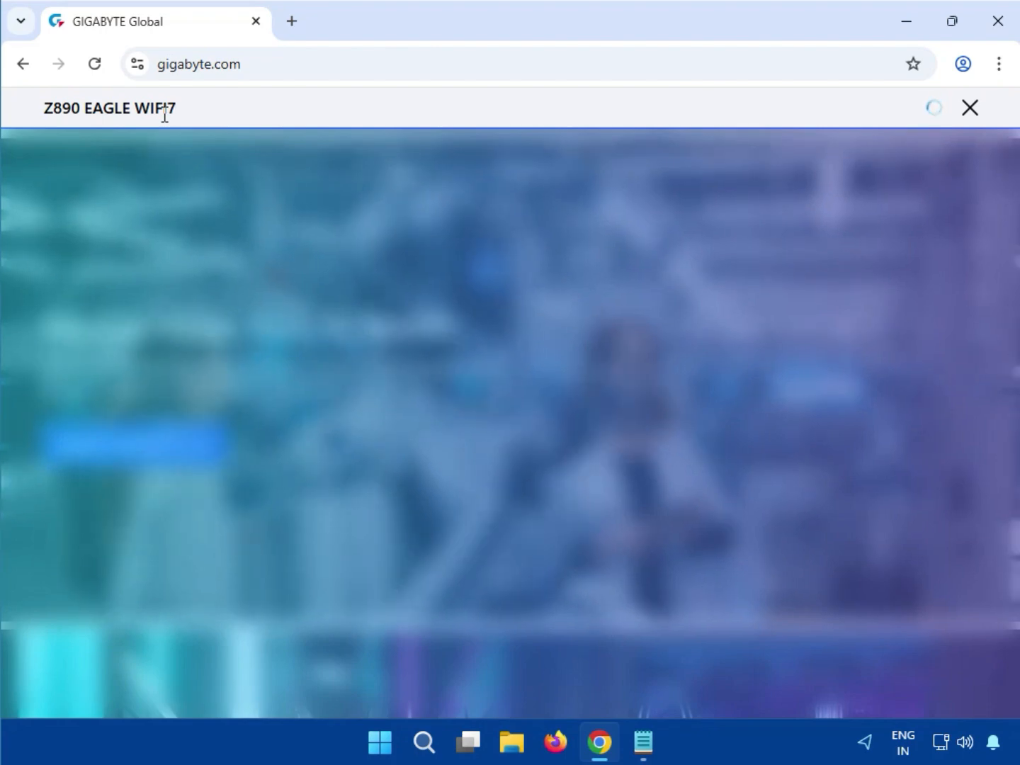
key("Return")
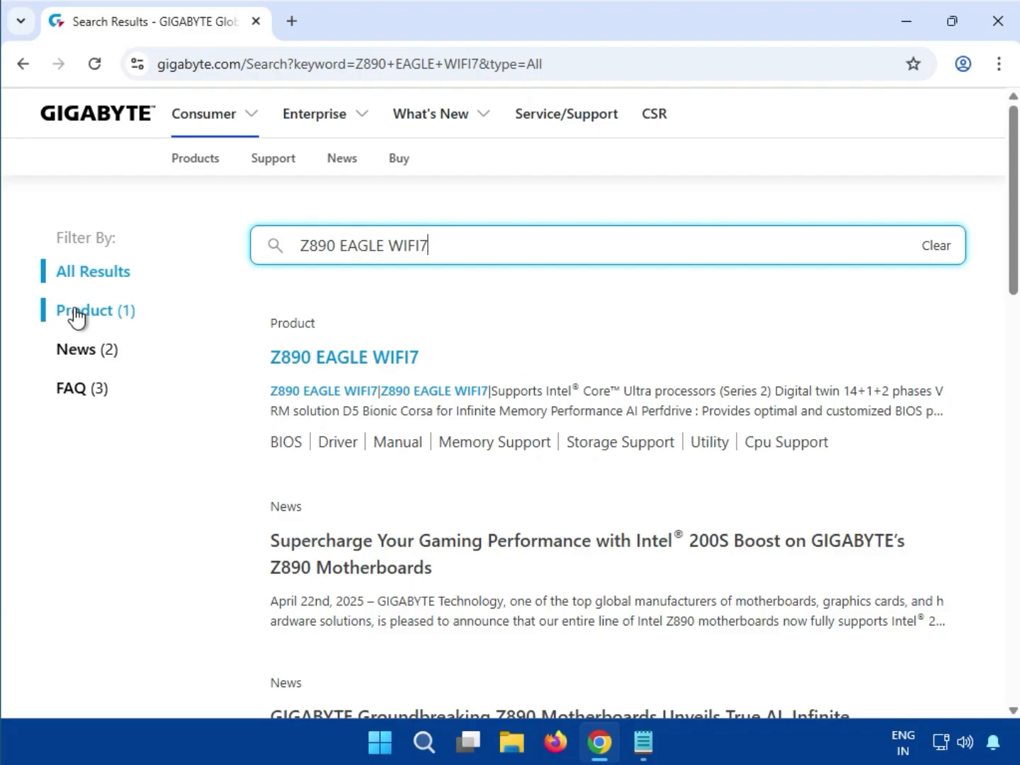
- Filter the search results to products and open the Z890 EAGLE WIFI7 motherboard's support page
left_click(77, 316)
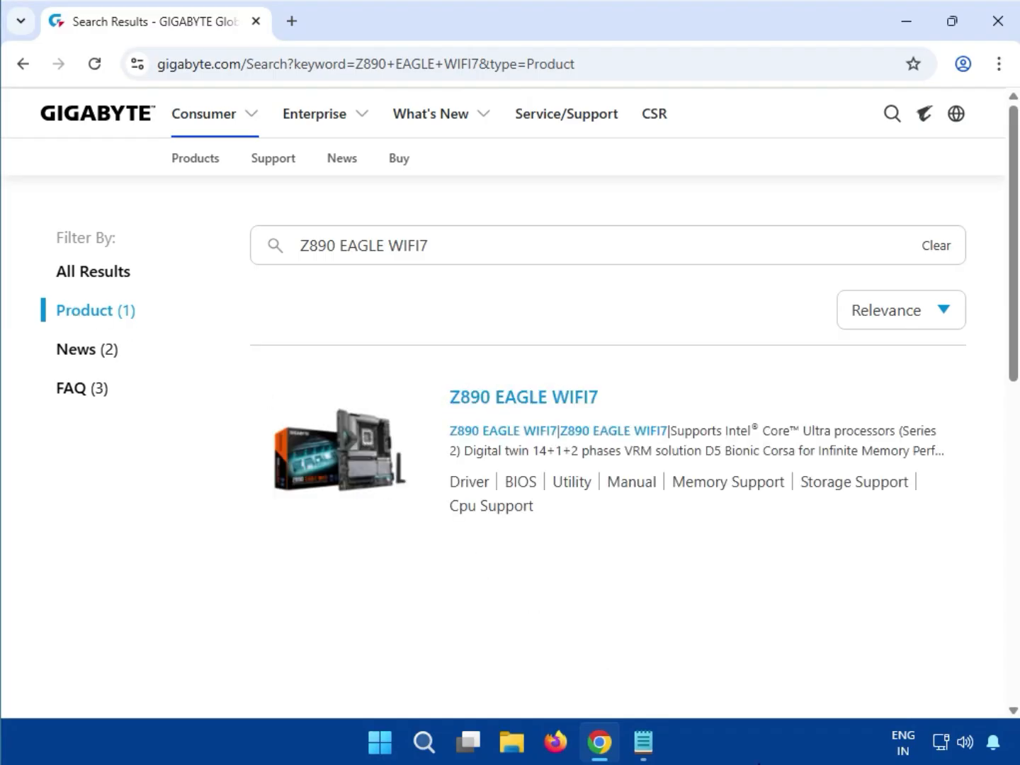
left_click(510, 397)
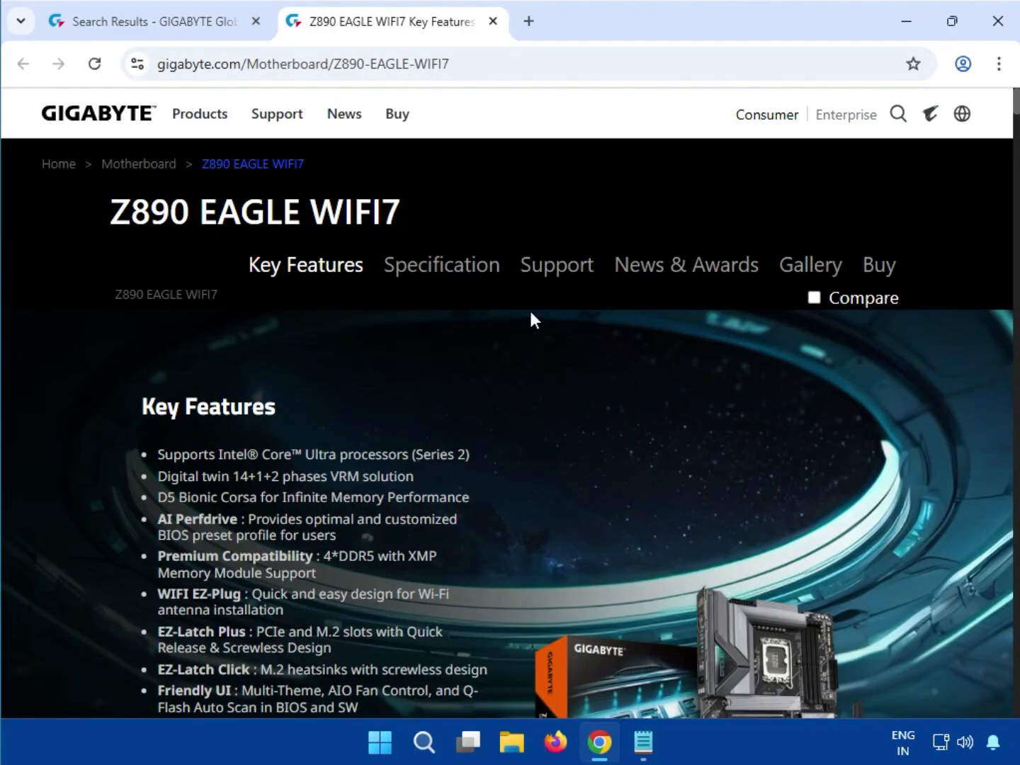
left_click(558, 269)
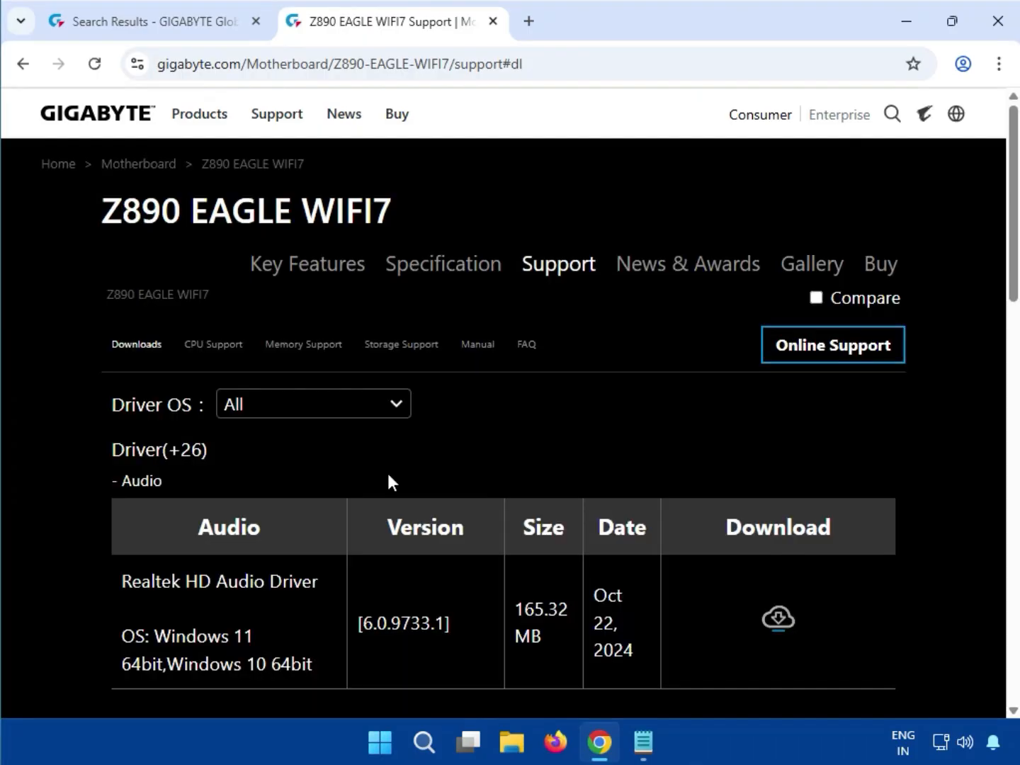
- Set the driver operating system to Windows 11 64bit and look over the driver categories
left_click(257, 405)
left_click(253, 435)
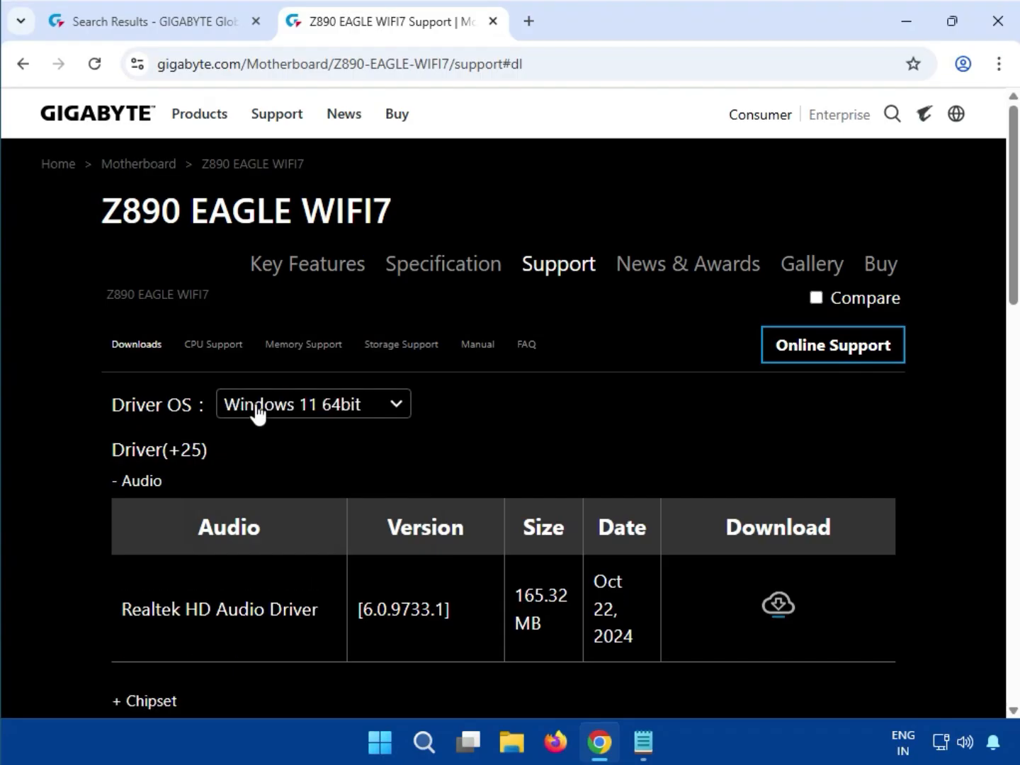
scroll(566, 581, "down", 5)
scroll(839, 641, "up", 3)
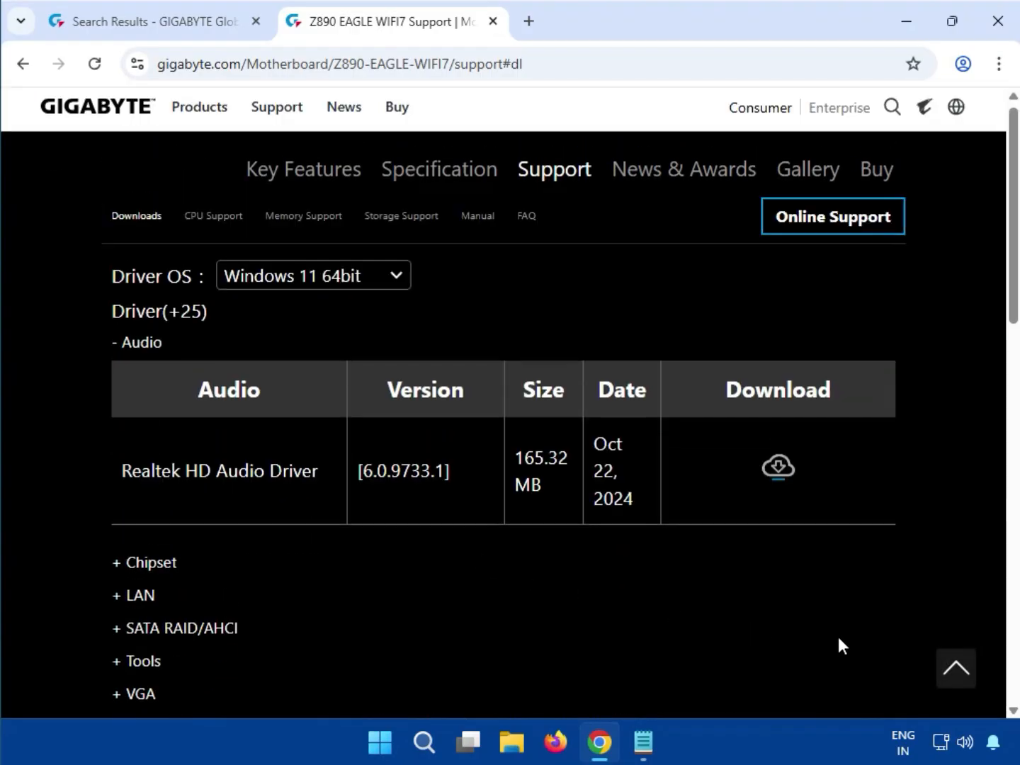
scroll(839, 638, "up", 2)
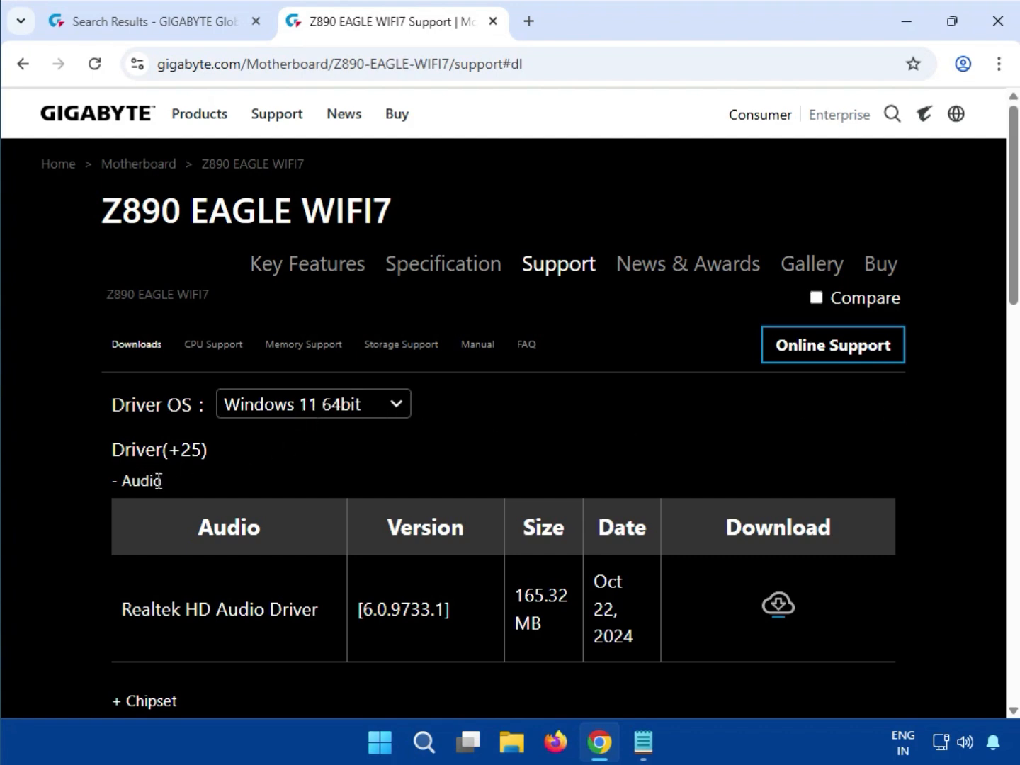
- Download the Realtek HD Audio Driver from the Audio category
left_click_drag(159, 480, 125, 488)
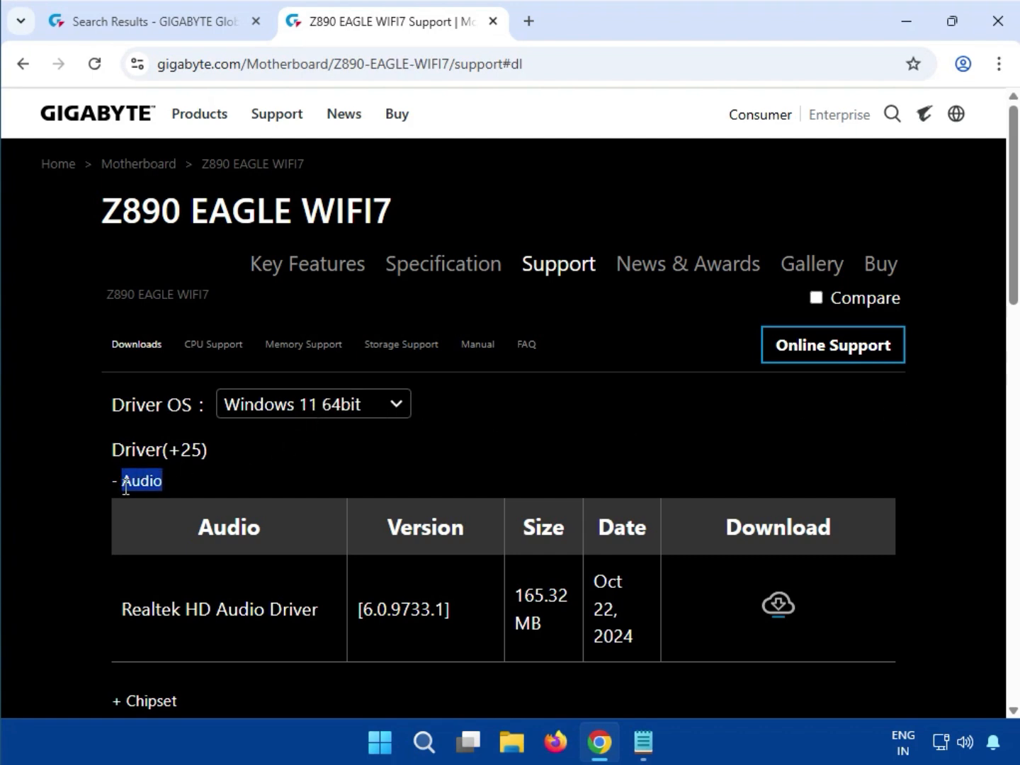
left_click_drag(198, 608, 292, 616)
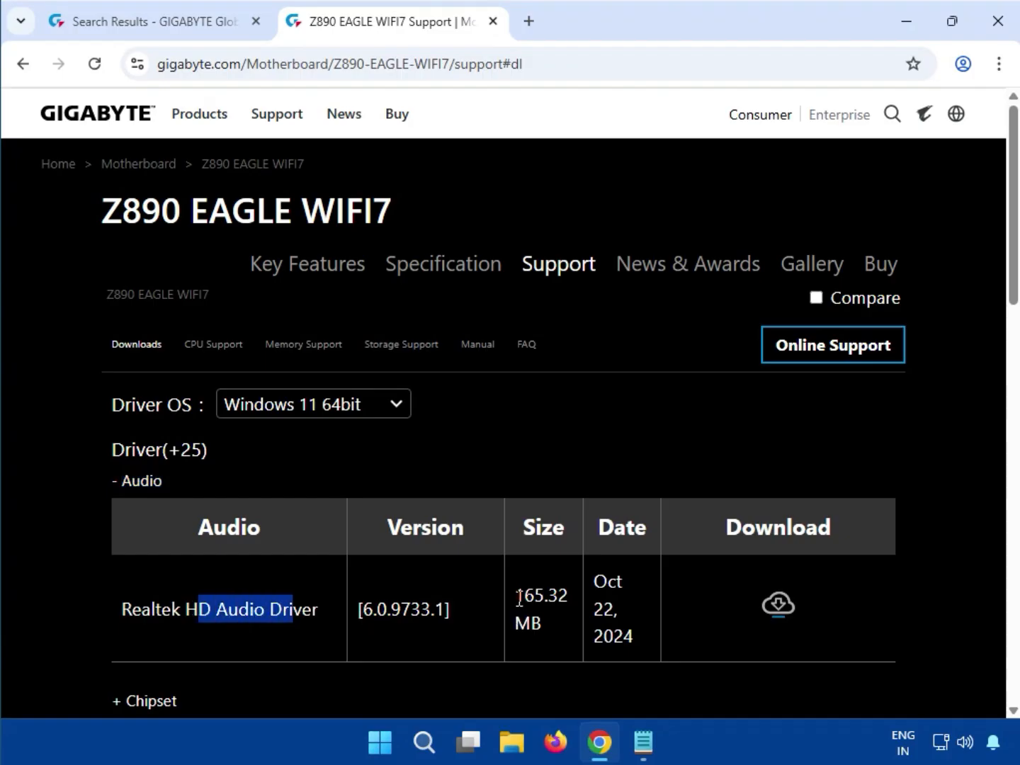
left_click_drag(519, 599, 544, 596)
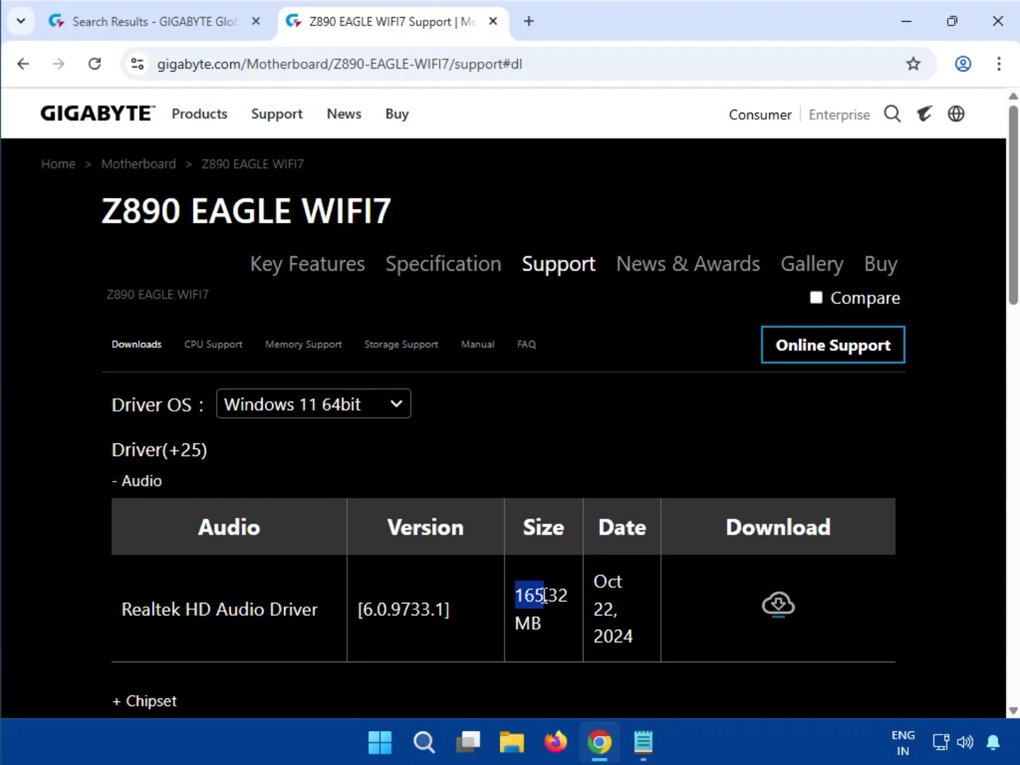
left_click(776, 605)
- Run mb_driver_612_realtekdch_6.0.9733.1.exe from its downloaded archive, allowing it to make changes, and close the archive window
left_click(927, 64)
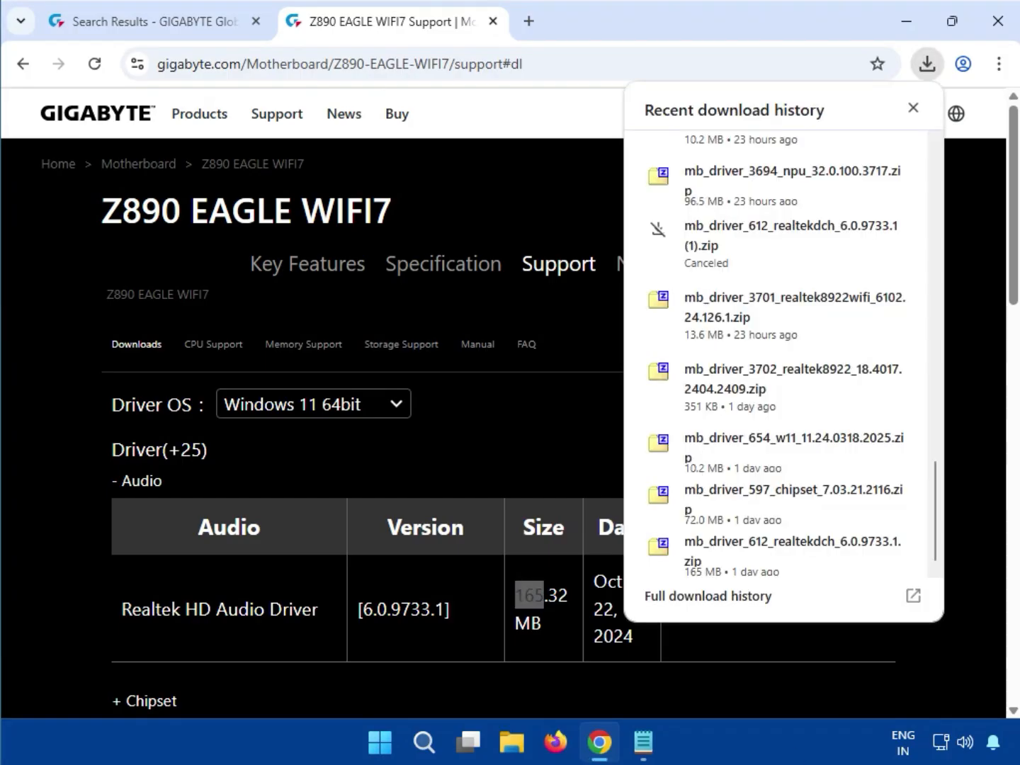
left_click(711, 552)
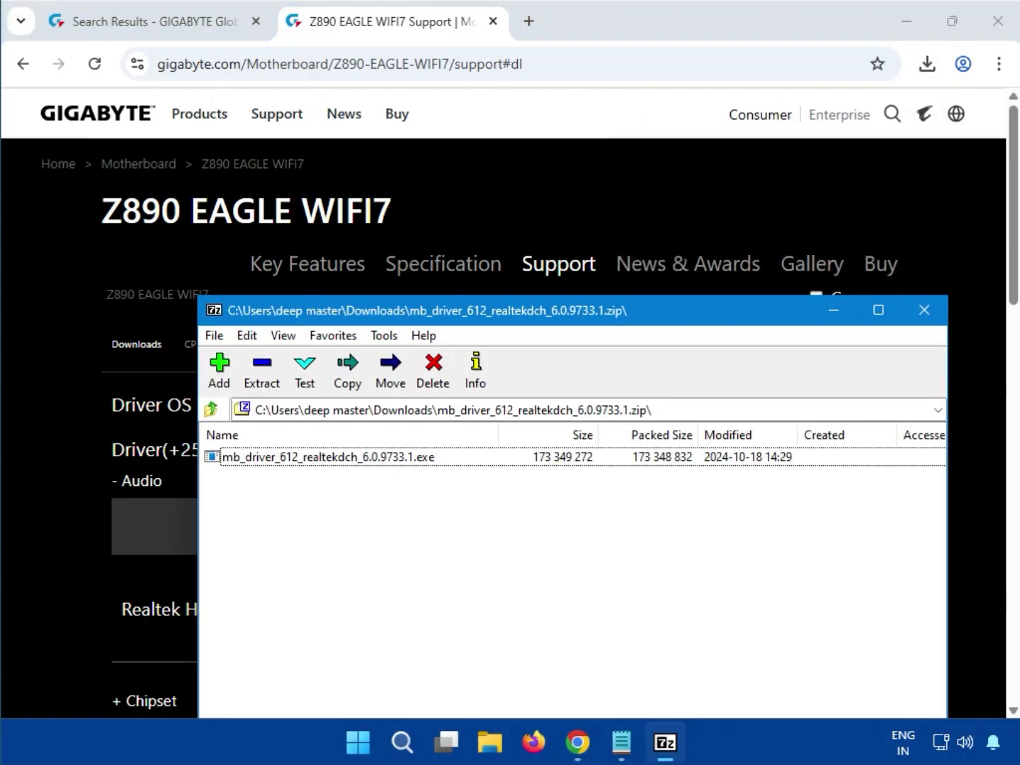
double_click(346, 464)
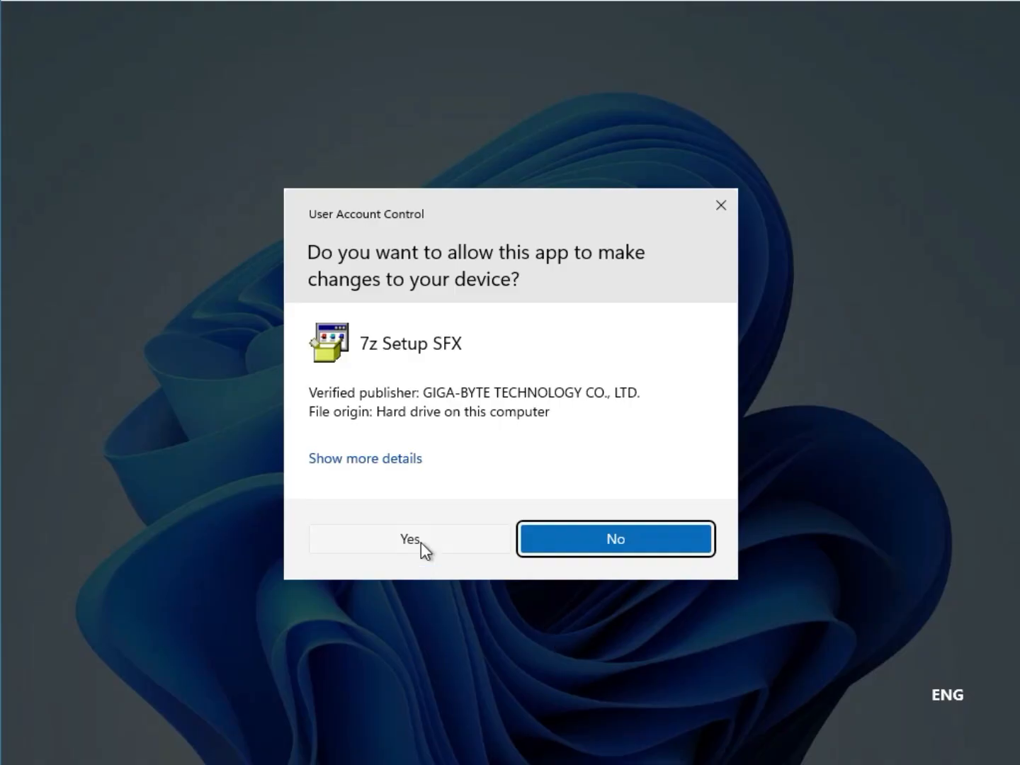
left_click(420, 543)
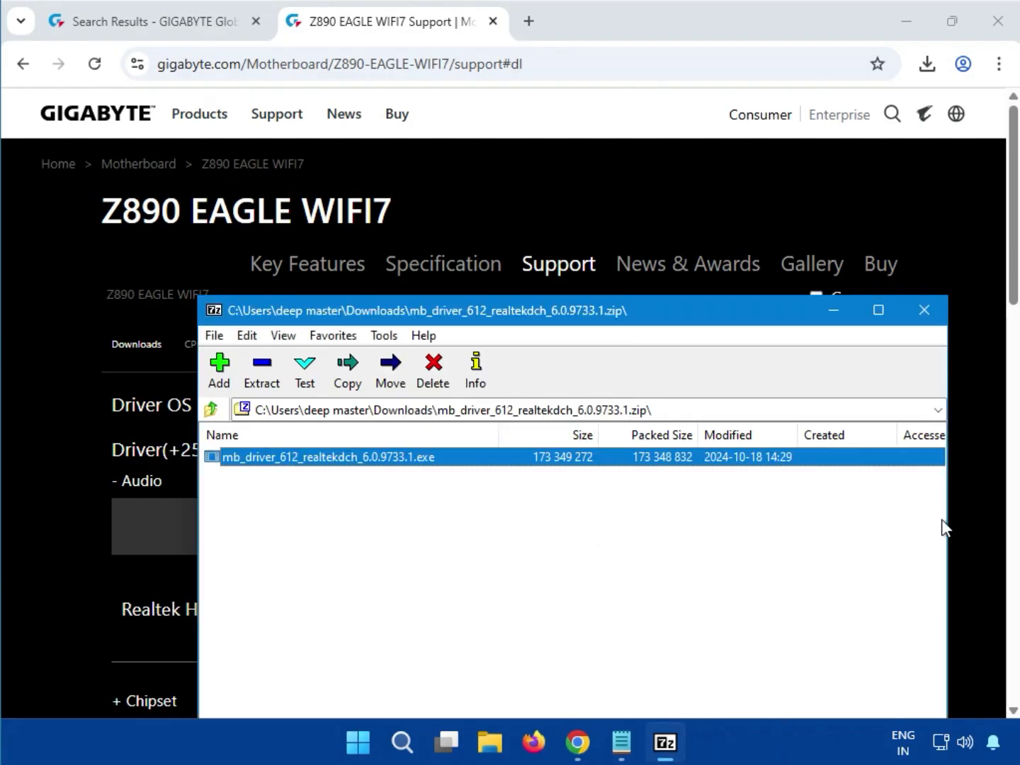
left_click(933, 316)
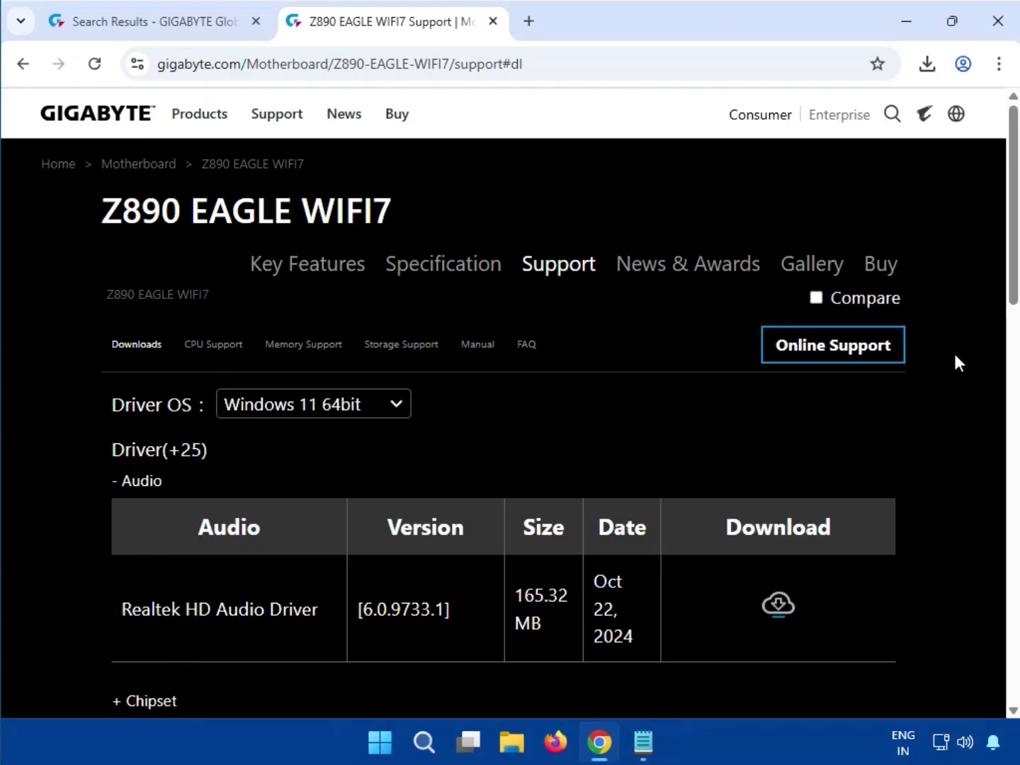
- Expand the Chipset category and download the Intel NPU (Neural Processing Unit) Driver
scroll(951, 369, "down", 1)
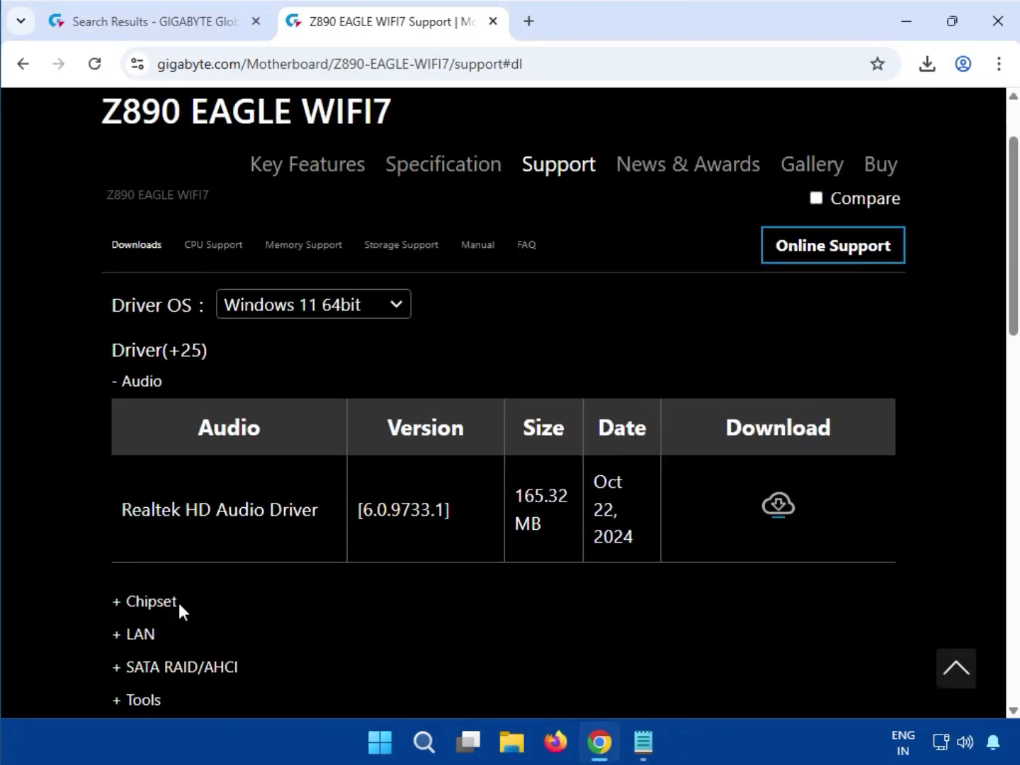
left_click_drag(171, 602, 128, 604)
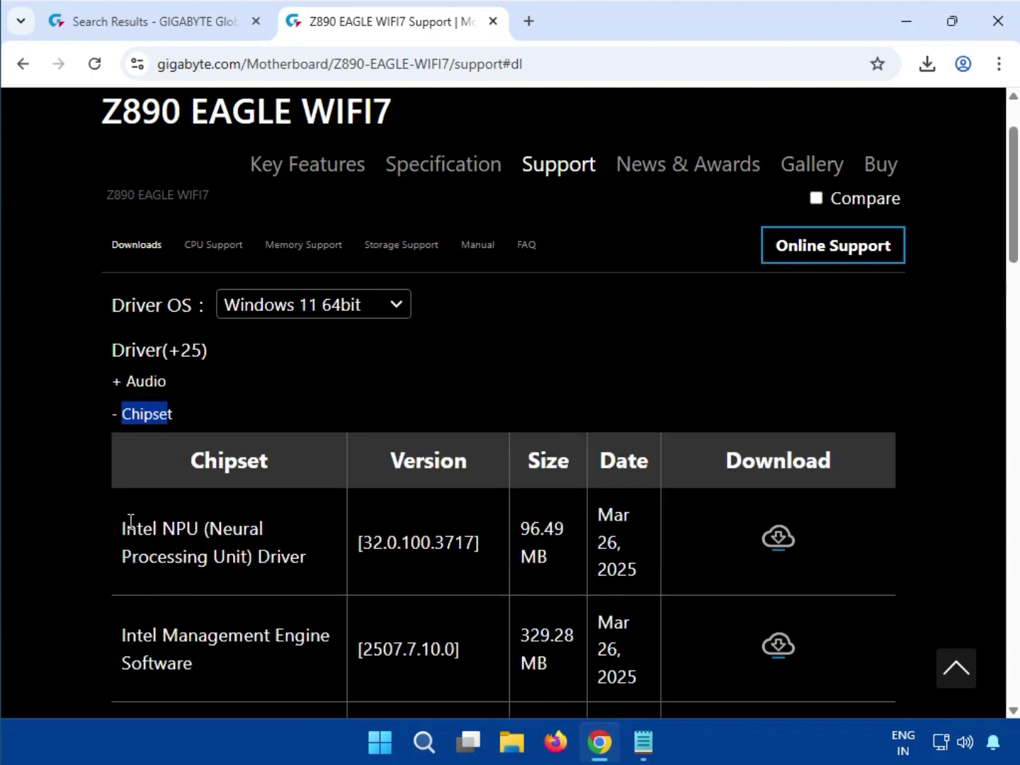
left_click_drag(128, 522, 326, 559)
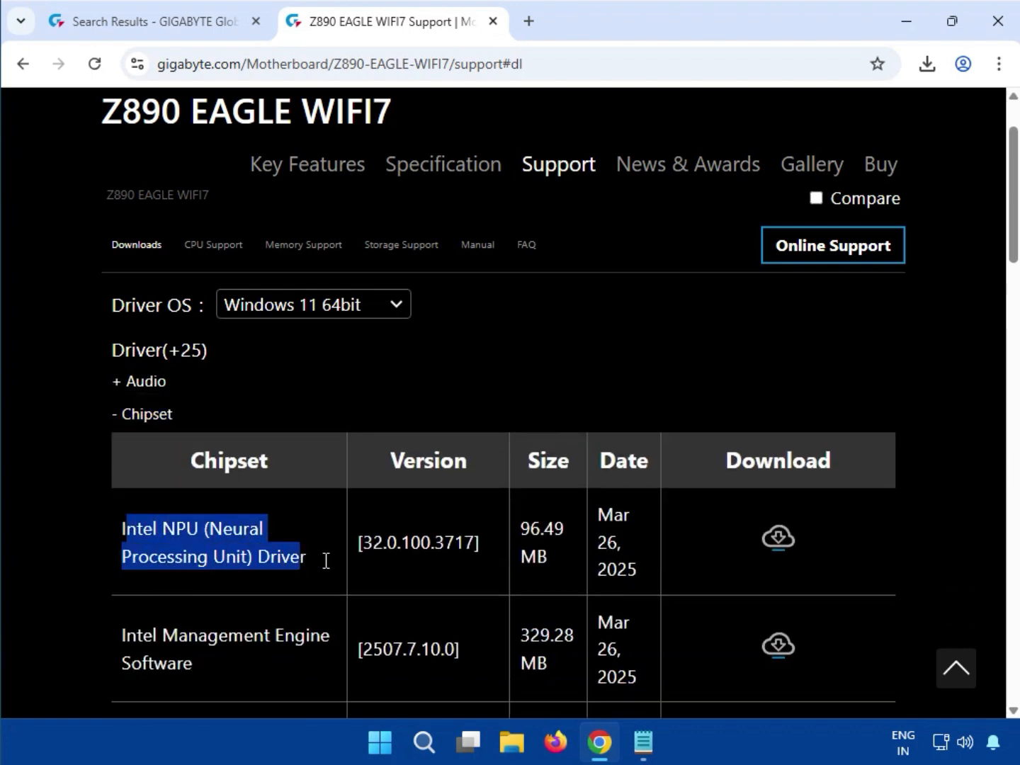
left_click(777, 542)
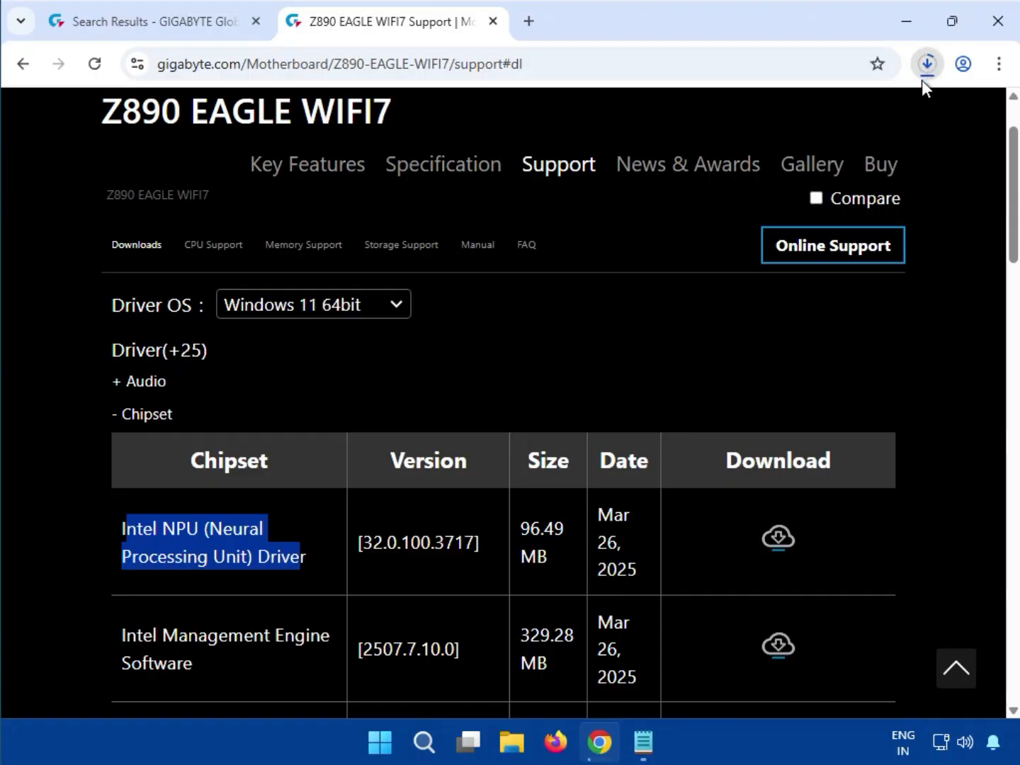
- Run mb_driver_3694_npu_32.0.100.3717.exe from its downloaded archive, allowing it to make changes, and close the archive window
left_click(926, 67)
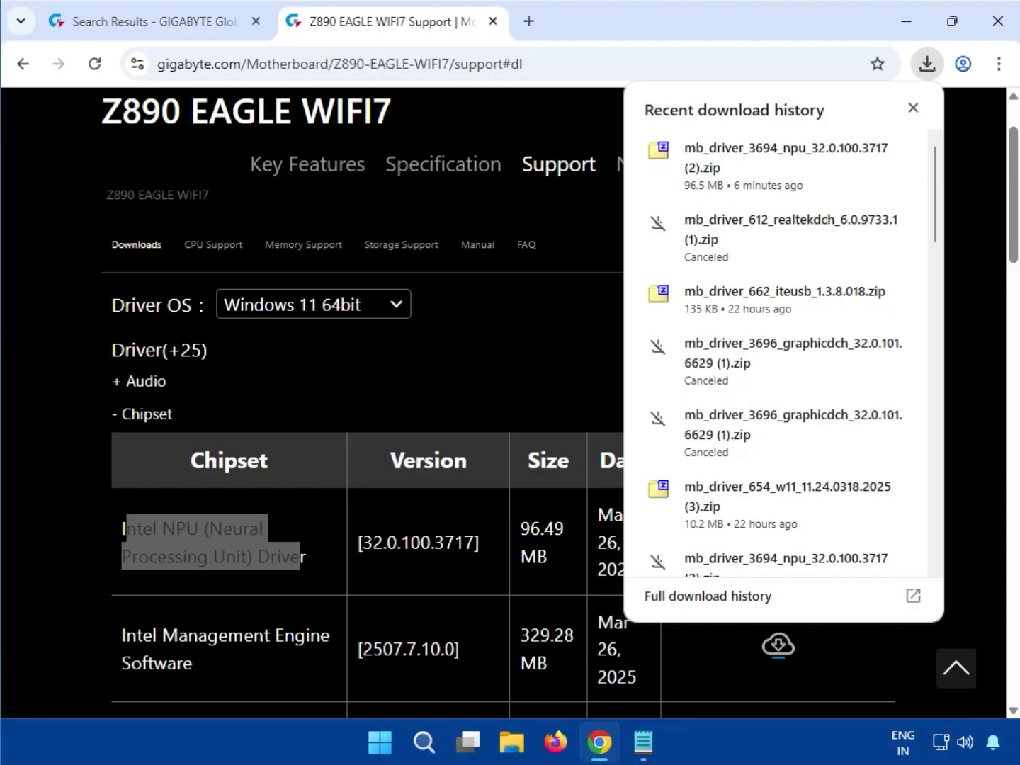
left_click(738, 153)
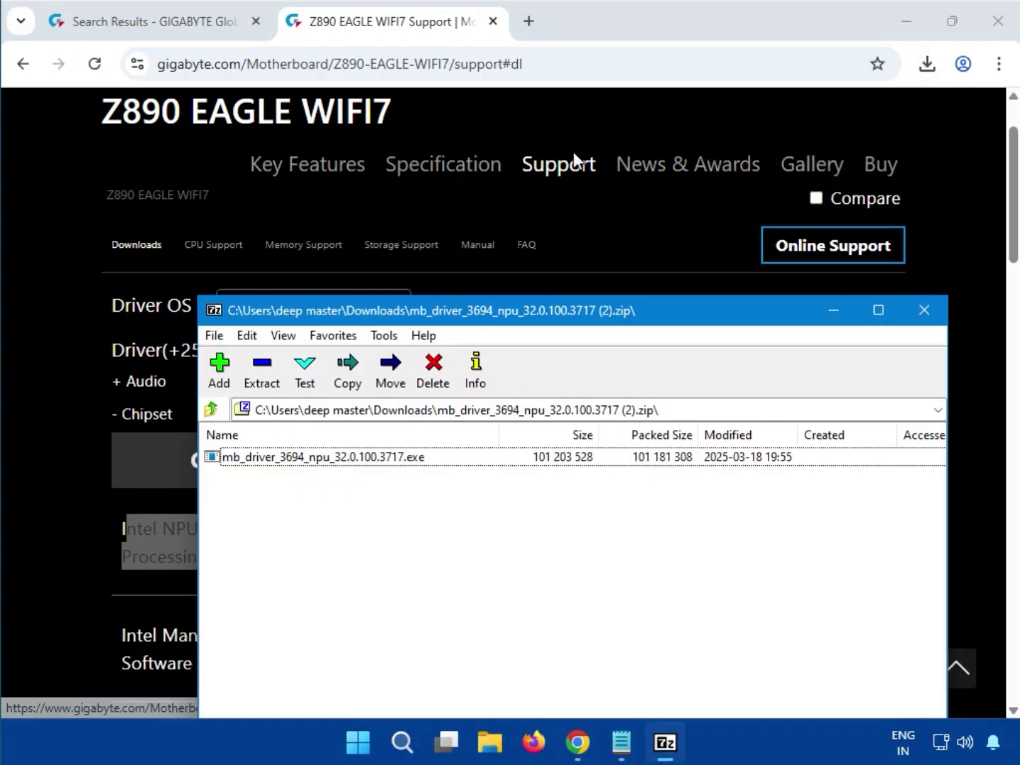
double_click(359, 456)
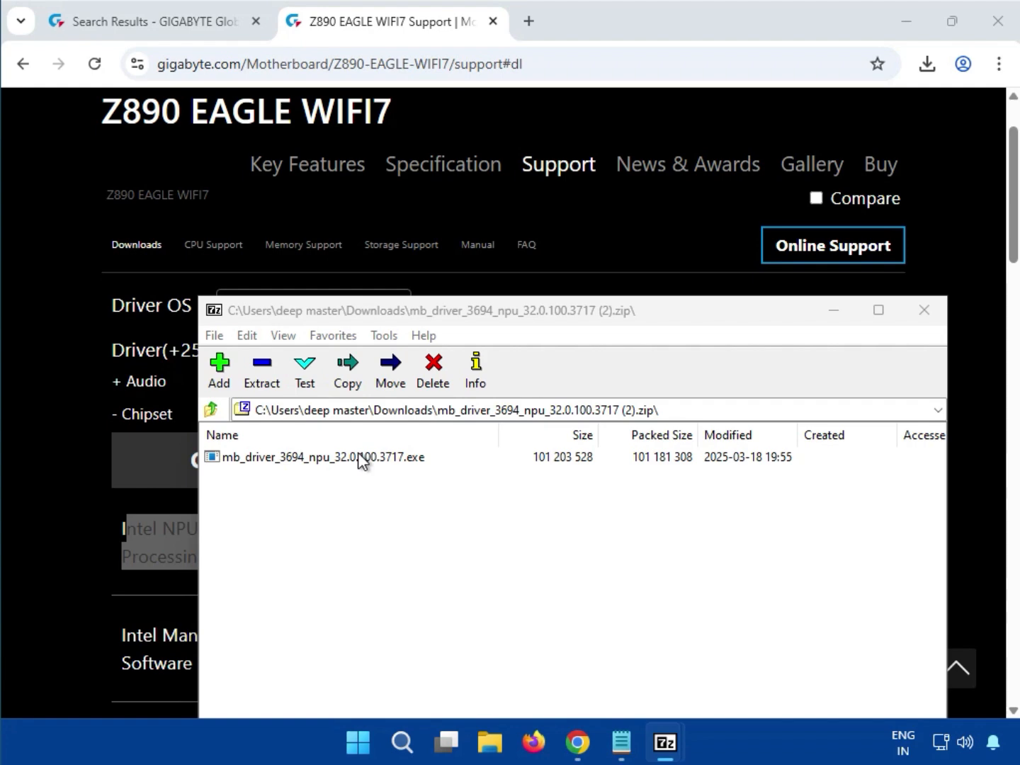
left_click(360, 456)
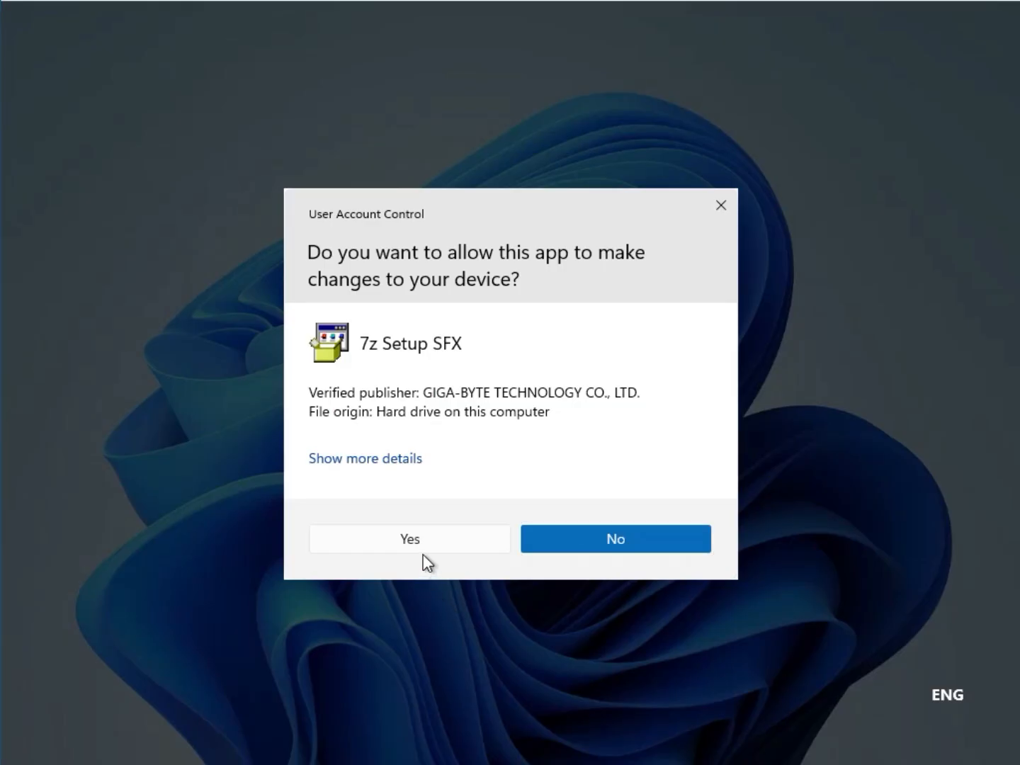
left_click(424, 538)
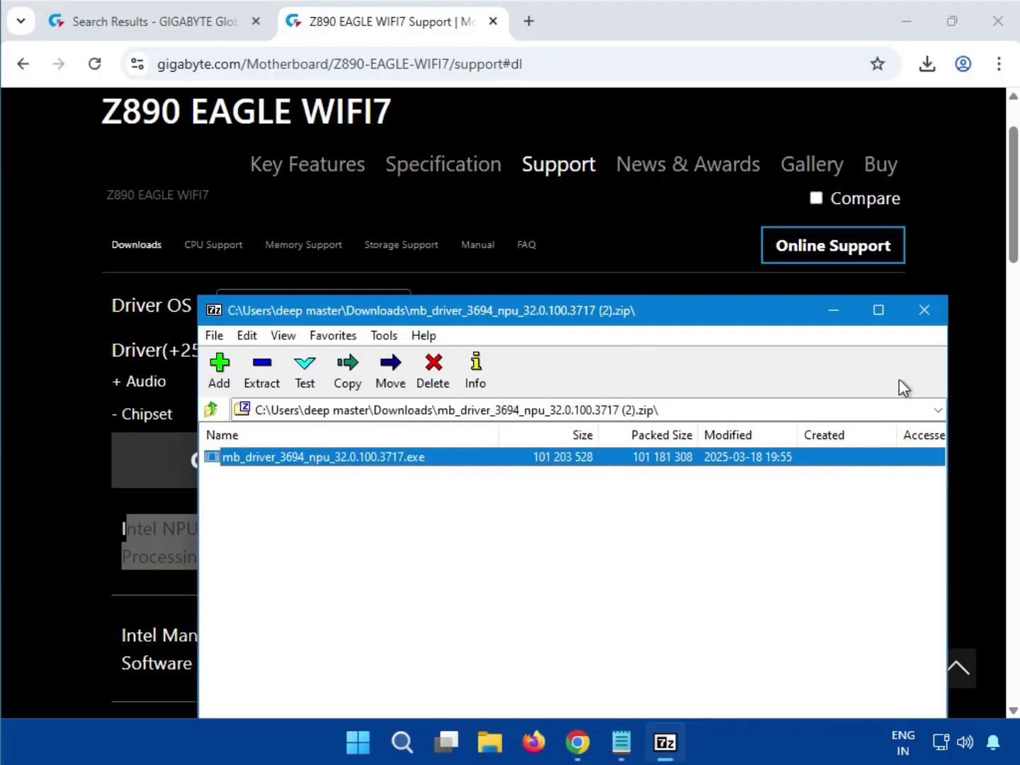
left_click(923, 322)
- Expand the LAN category and download the Realtek LAN Driver version 11.24.0318.2025
scroll(413, 526, "down", 9)
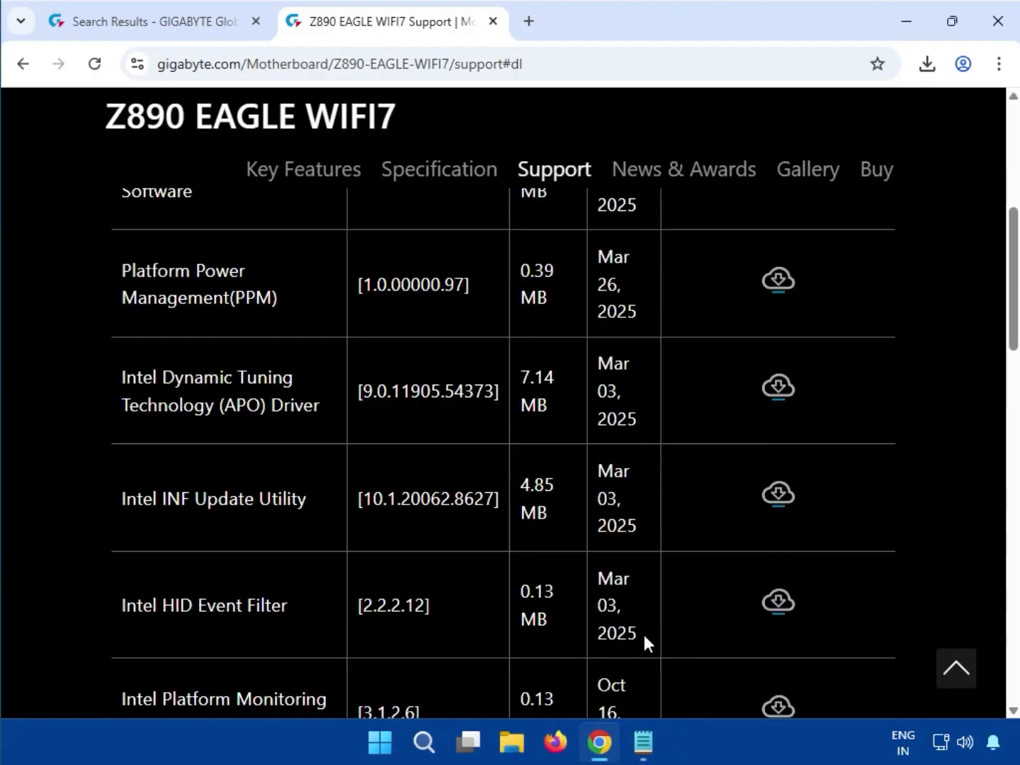
scroll(747, 624, "down", 4)
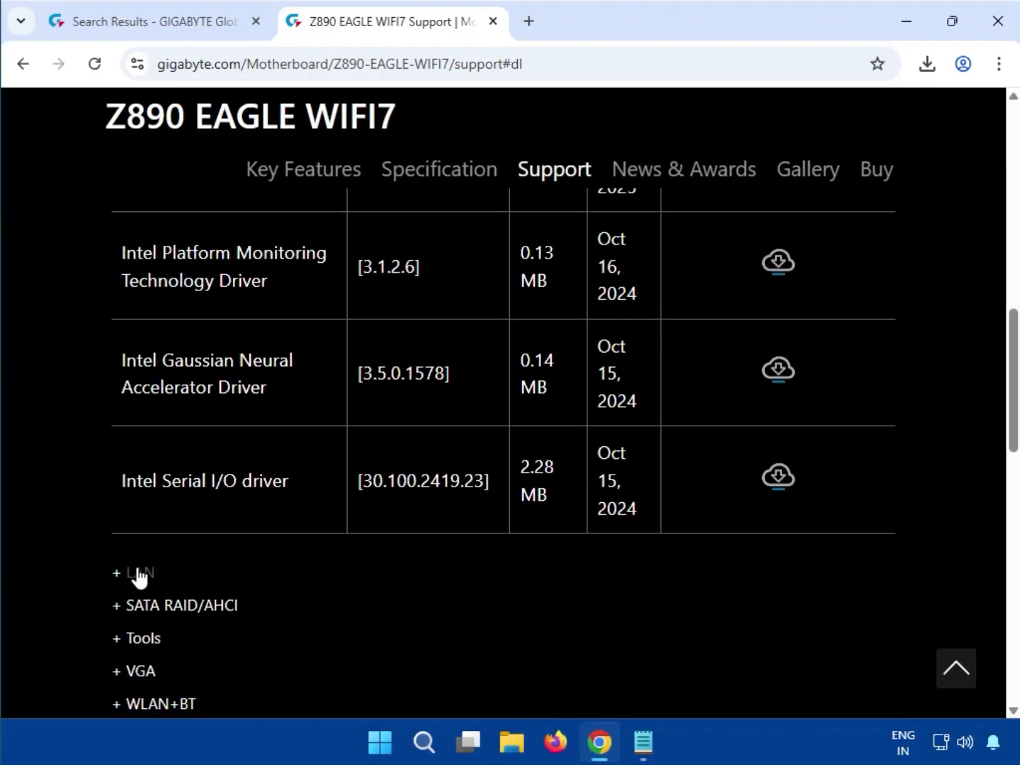
double_click(132, 576)
scroll(136, 577, "down", 7)
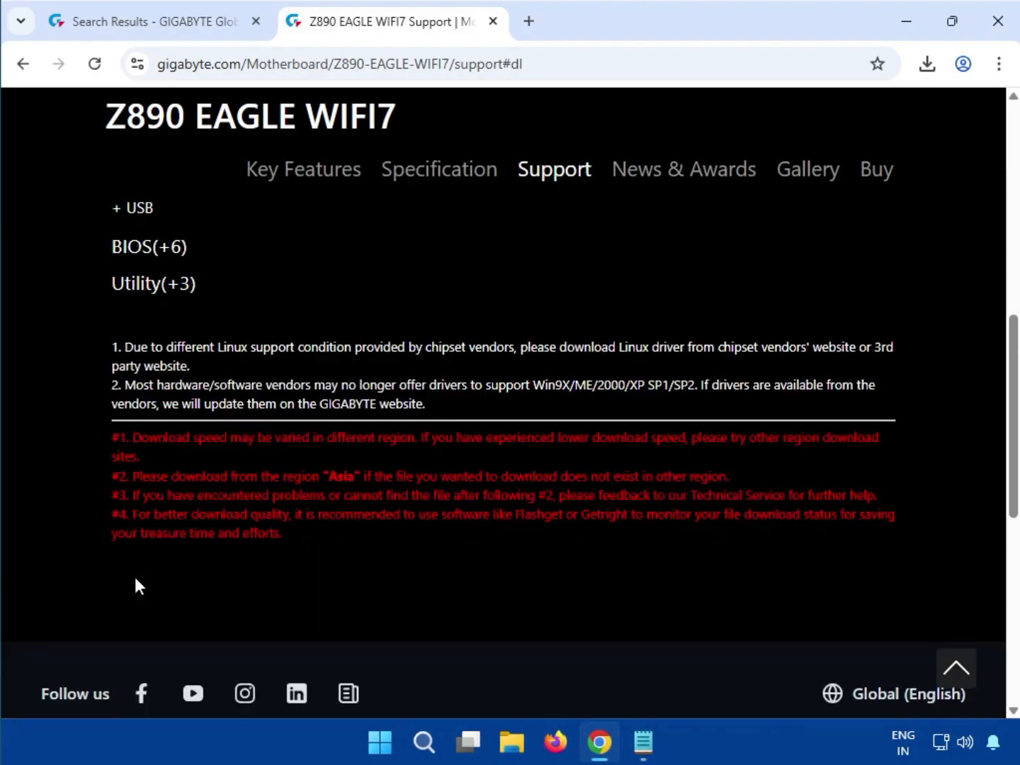
scroll(130, 596, "up", 8)
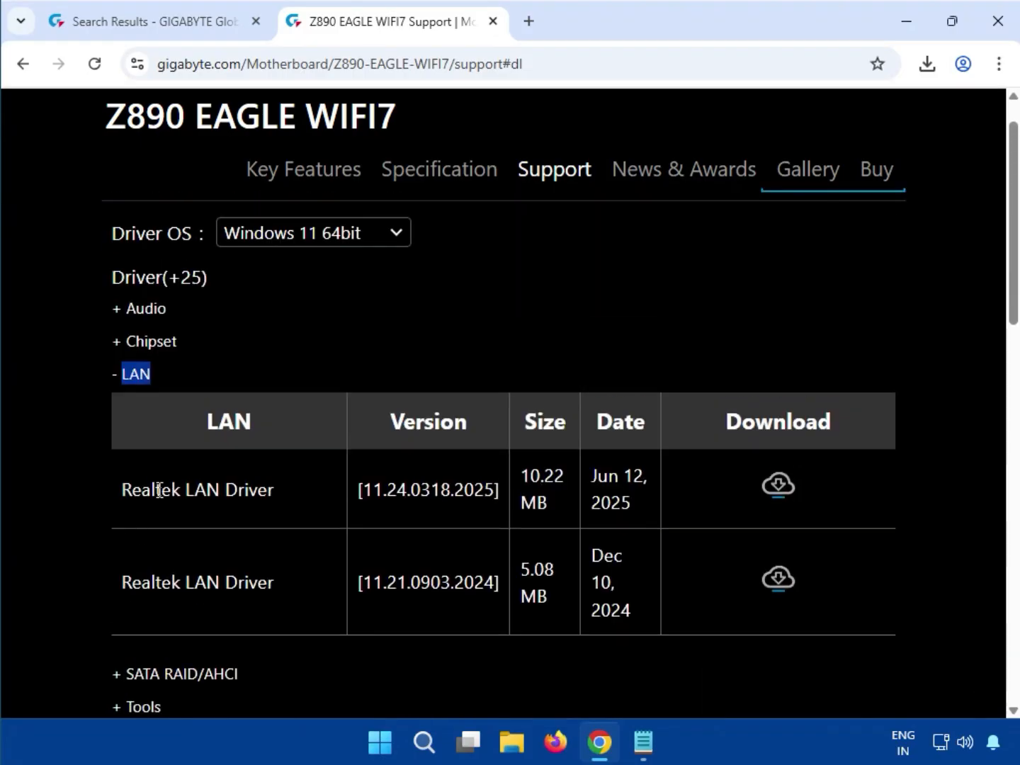
left_click_drag(156, 489, 259, 492)
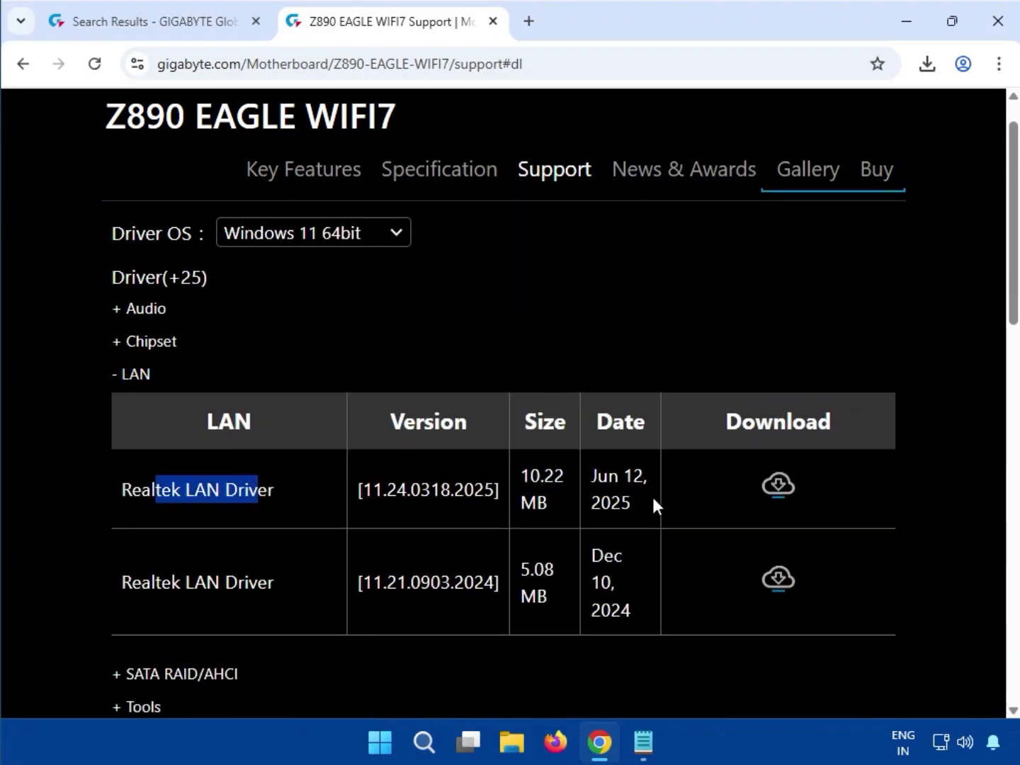
left_click(790, 492)
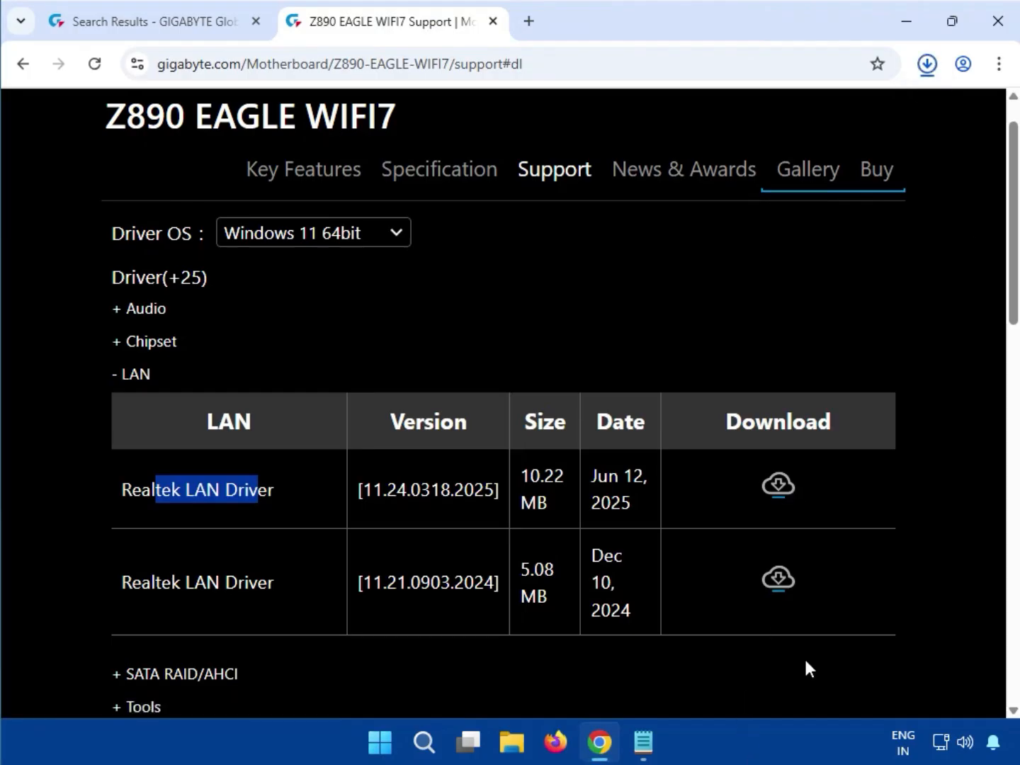
- Run mb_driver_654_w11_11.24.0318.2025.exe from its downloaded archive, allowing it to make changes, and close the archive window
left_click(927, 66)
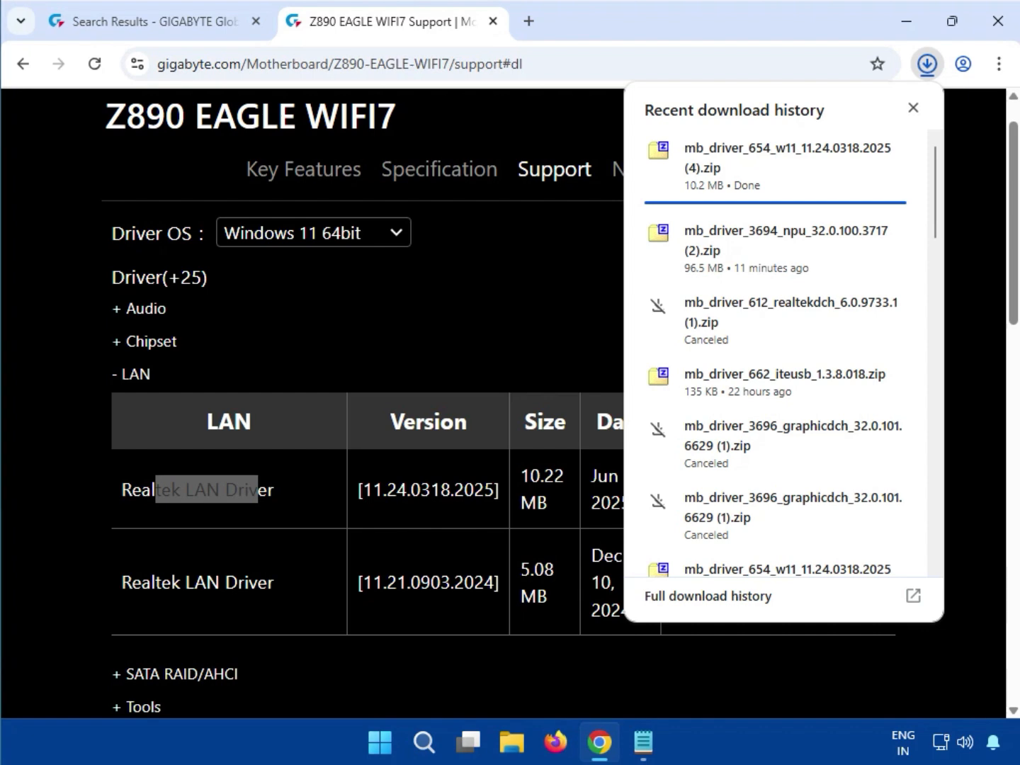
left_click(745, 167)
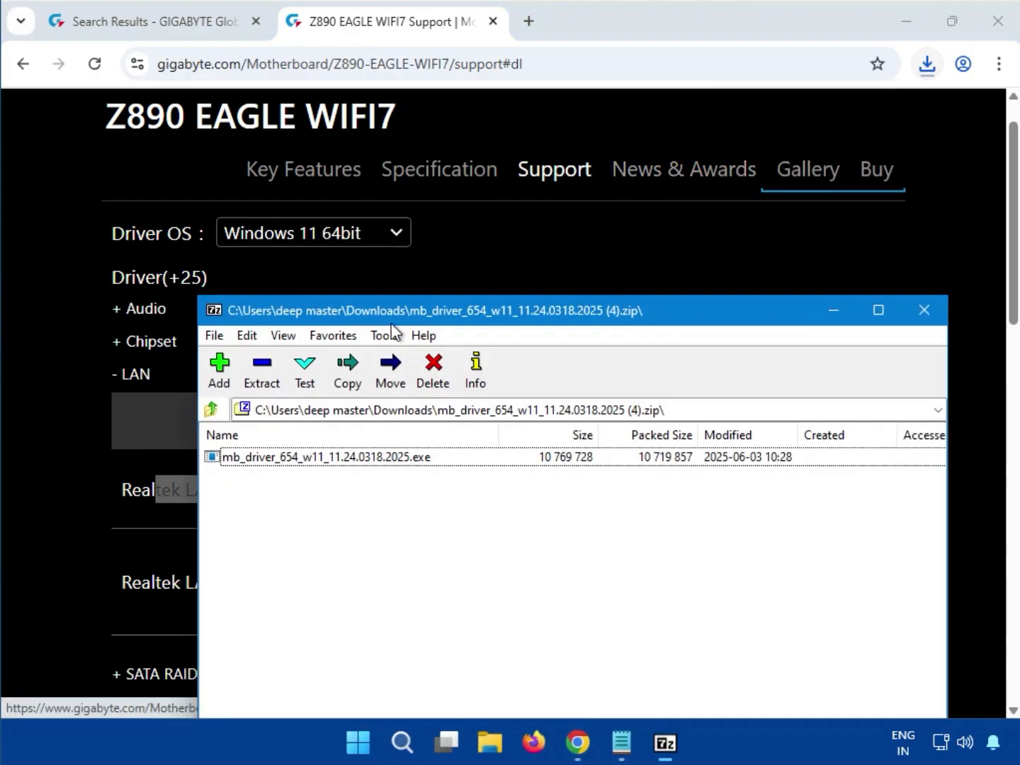
double_click(307, 457)
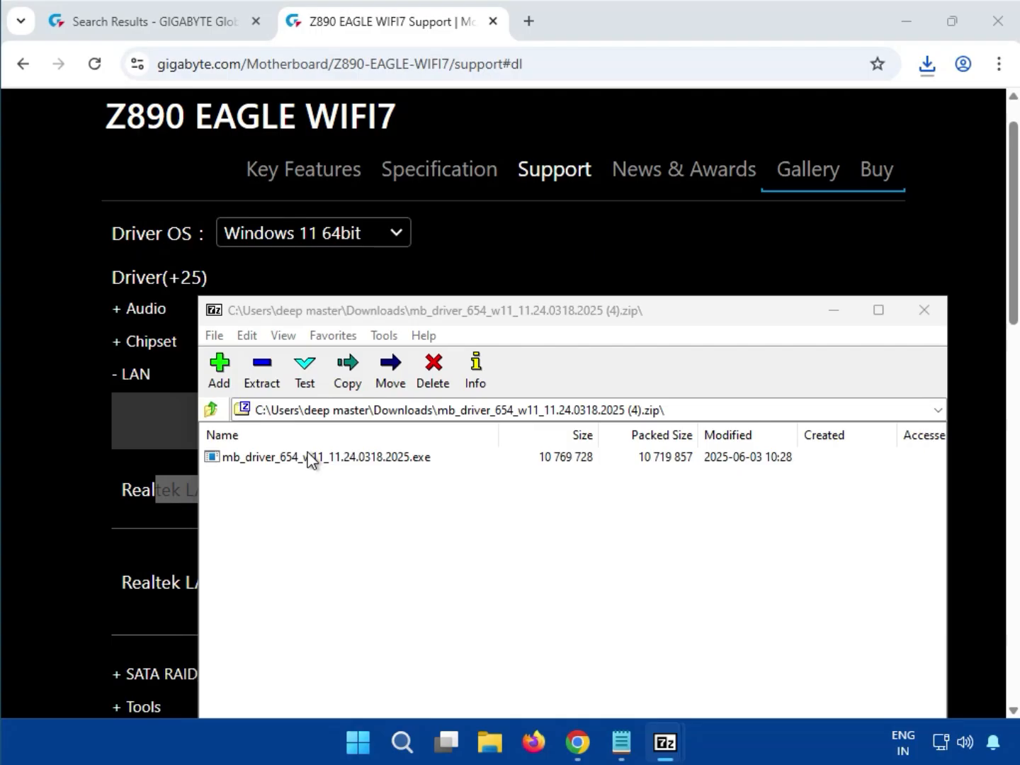
left_click(307, 457)
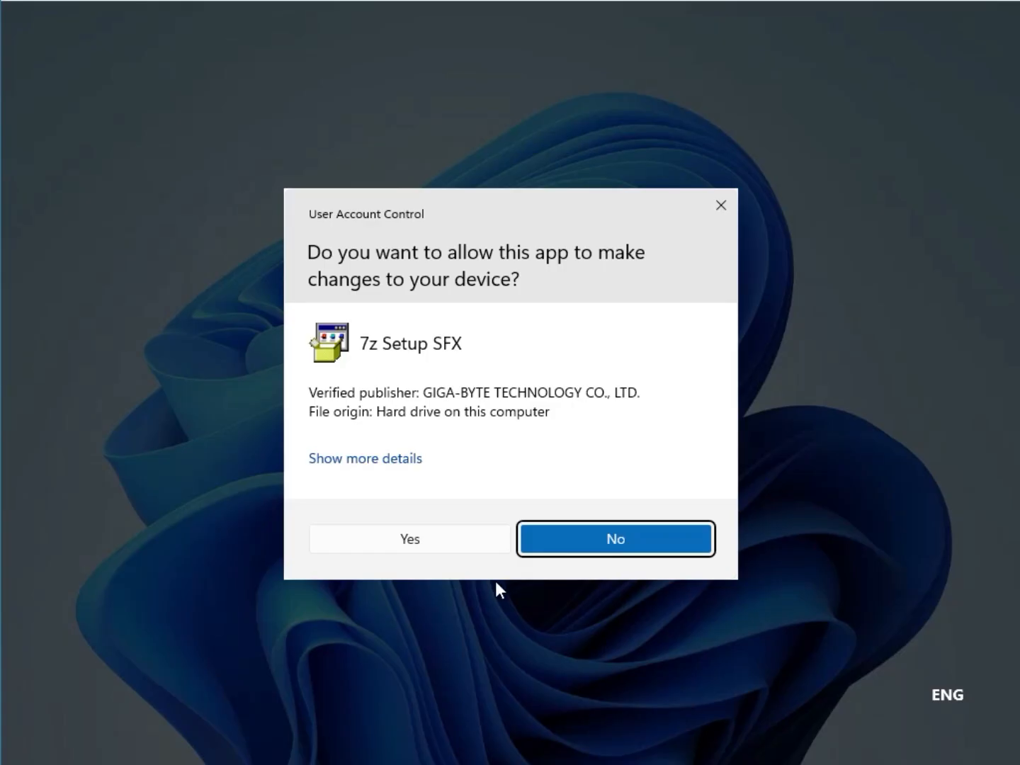
left_click(444, 549)
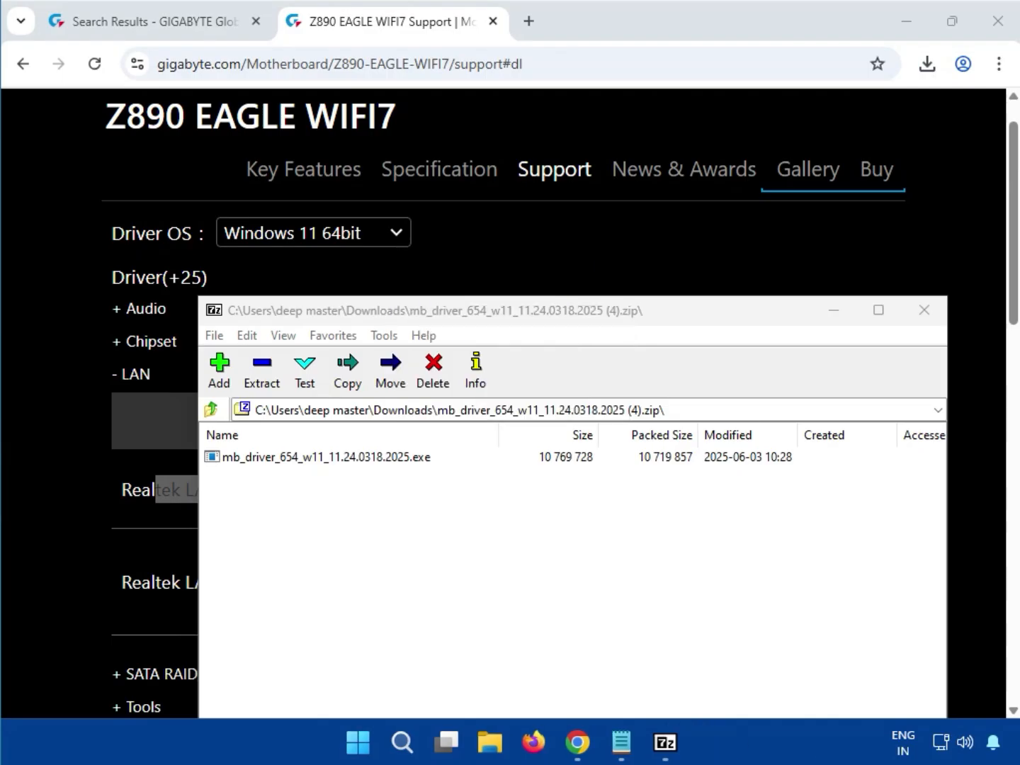
left_click(911, 316)
- Expand the VGA category and download the Intel VGA Driver version 32.0.101.6629
scroll(927, 488, "down", 3)
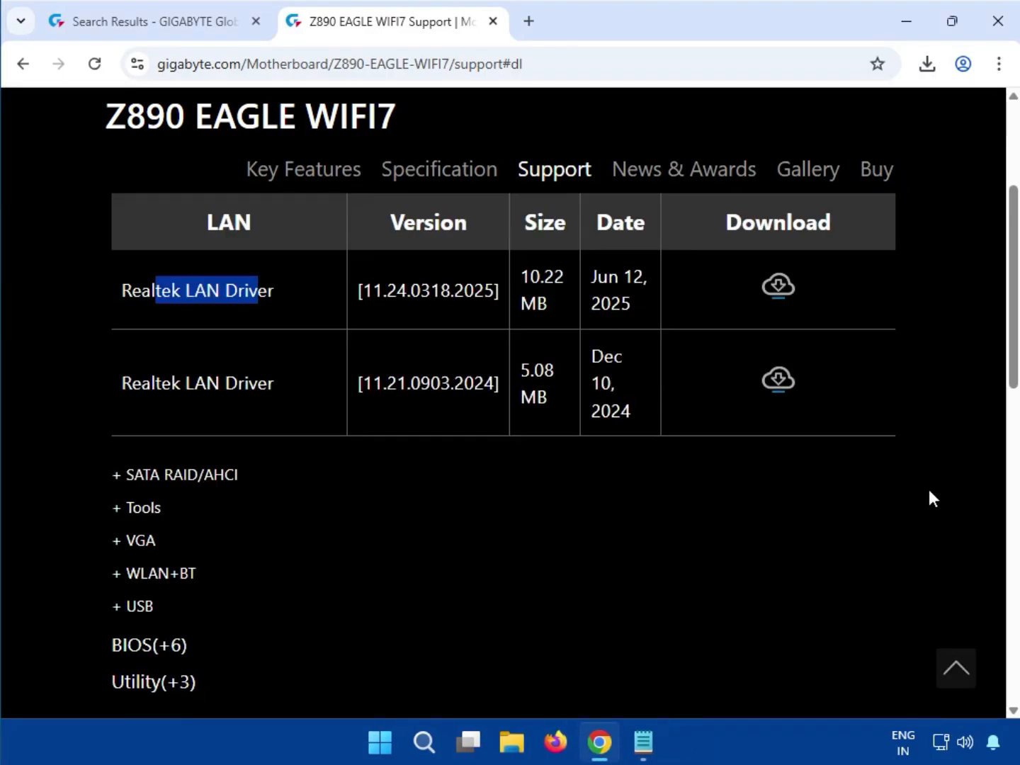
left_click_drag(156, 548, 125, 540)
left_click(124, 540)
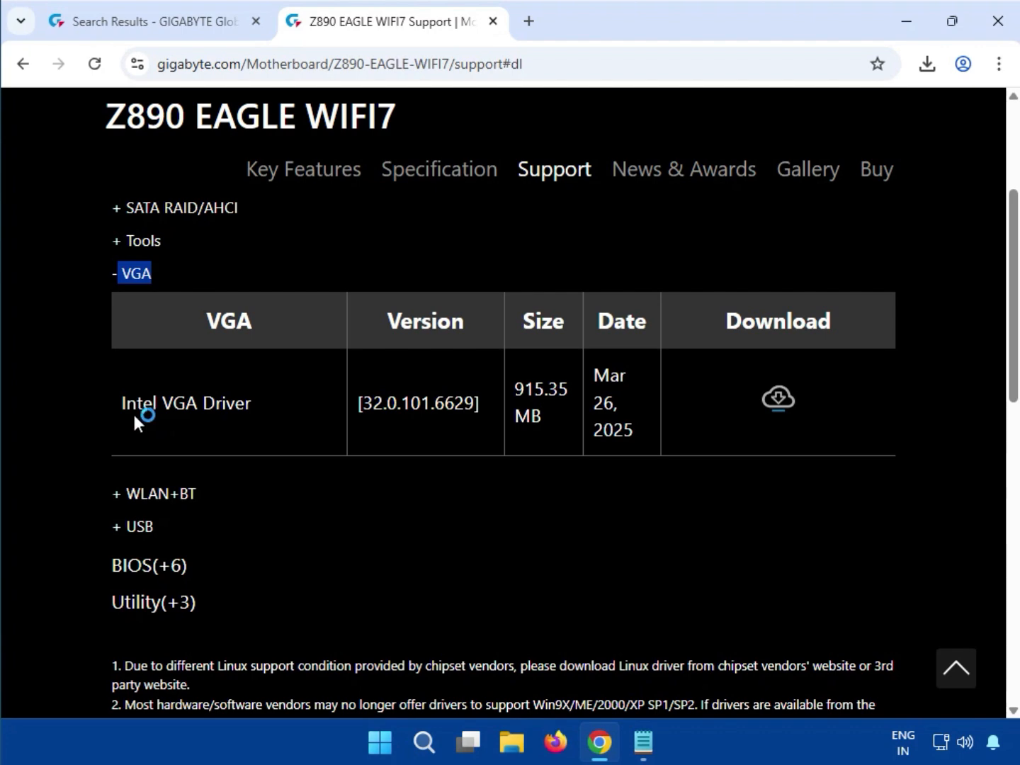
left_click_drag(124, 403, 382, 418)
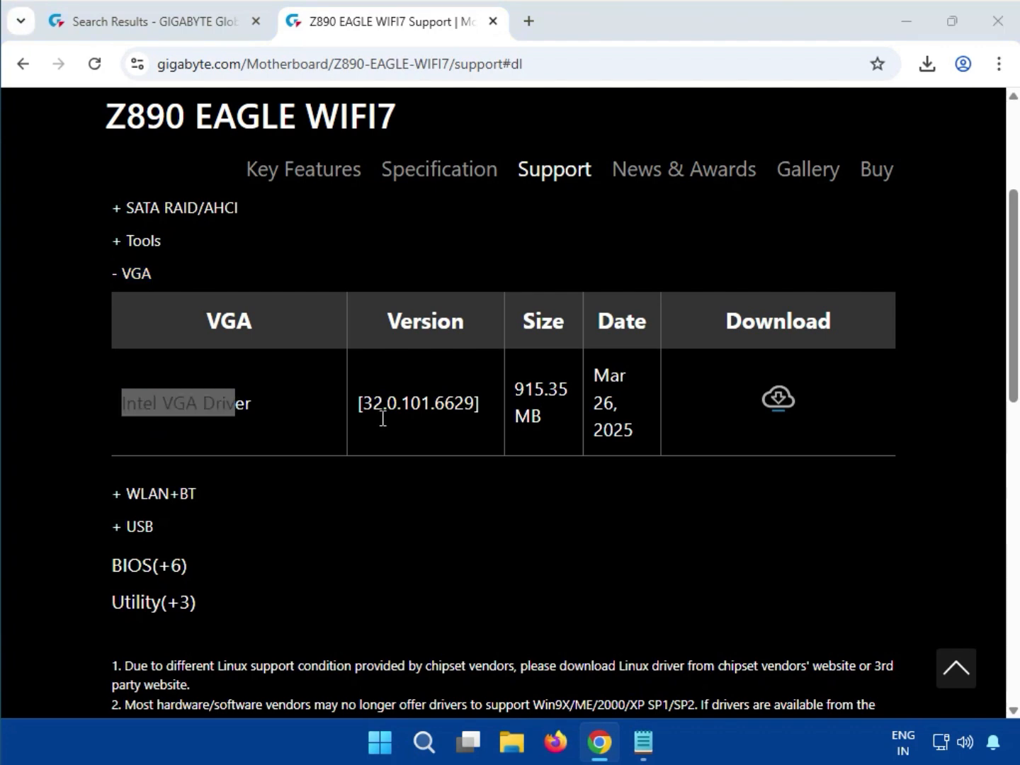
left_click(777, 400)
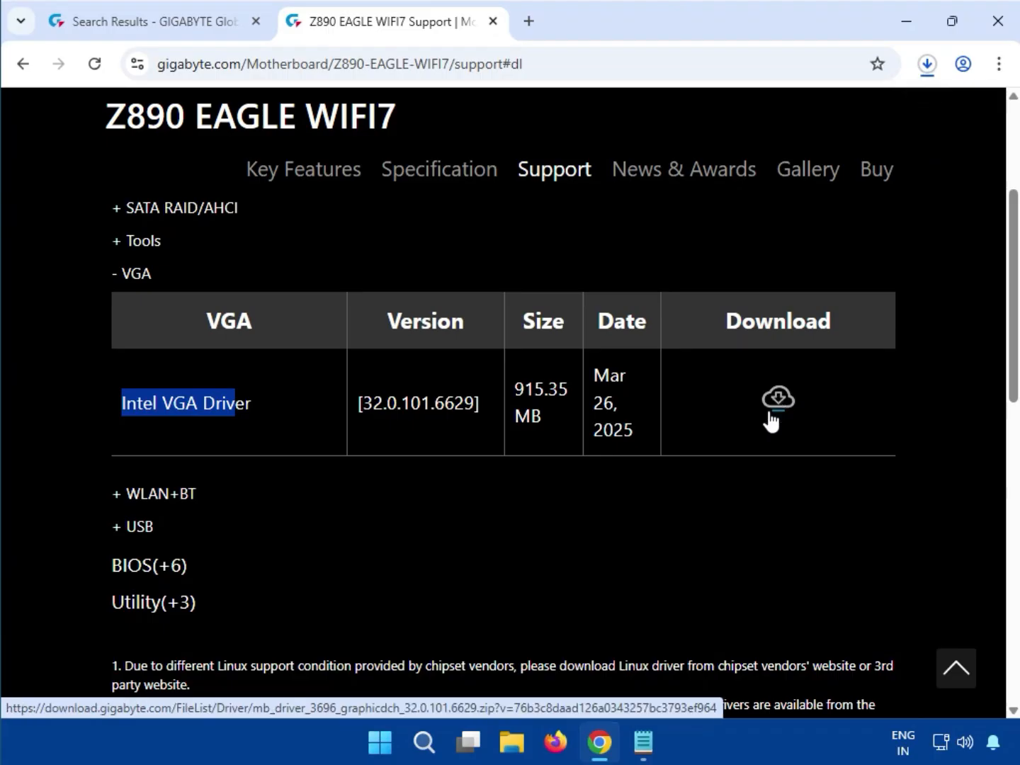
- Run mb_driver_3696_graphicdch_32.0.101.6629.exe from its downloaded archive, allowing it to make changes, and close the archive window
left_click(928, 65)
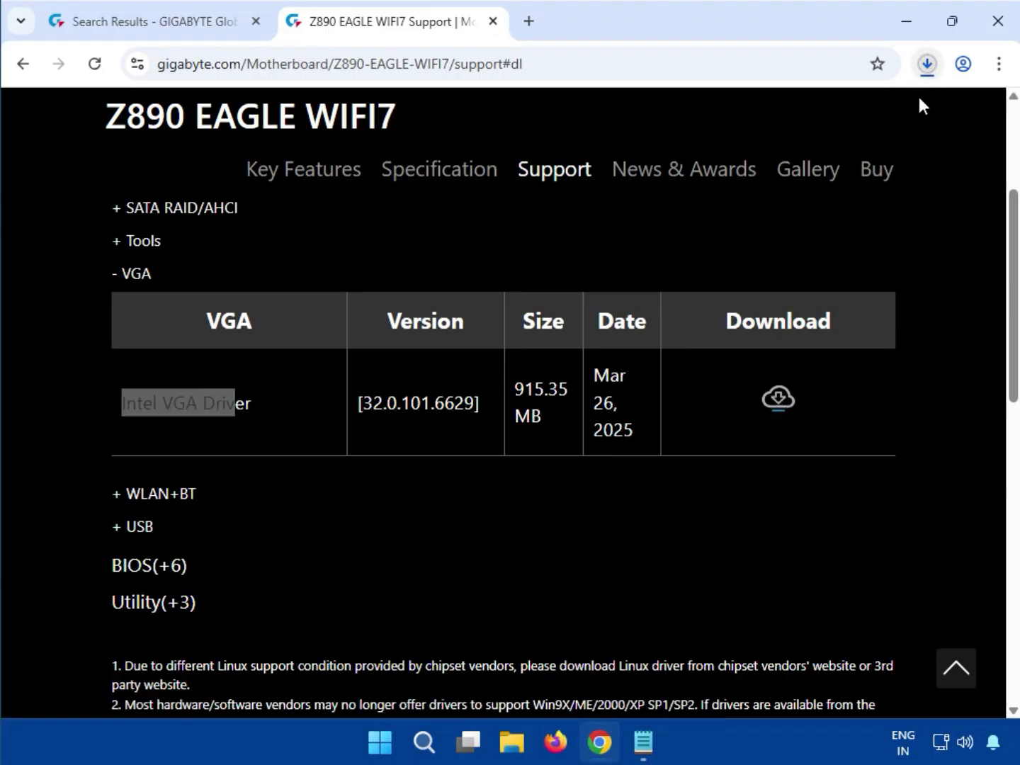
mouse_move(800, 175)
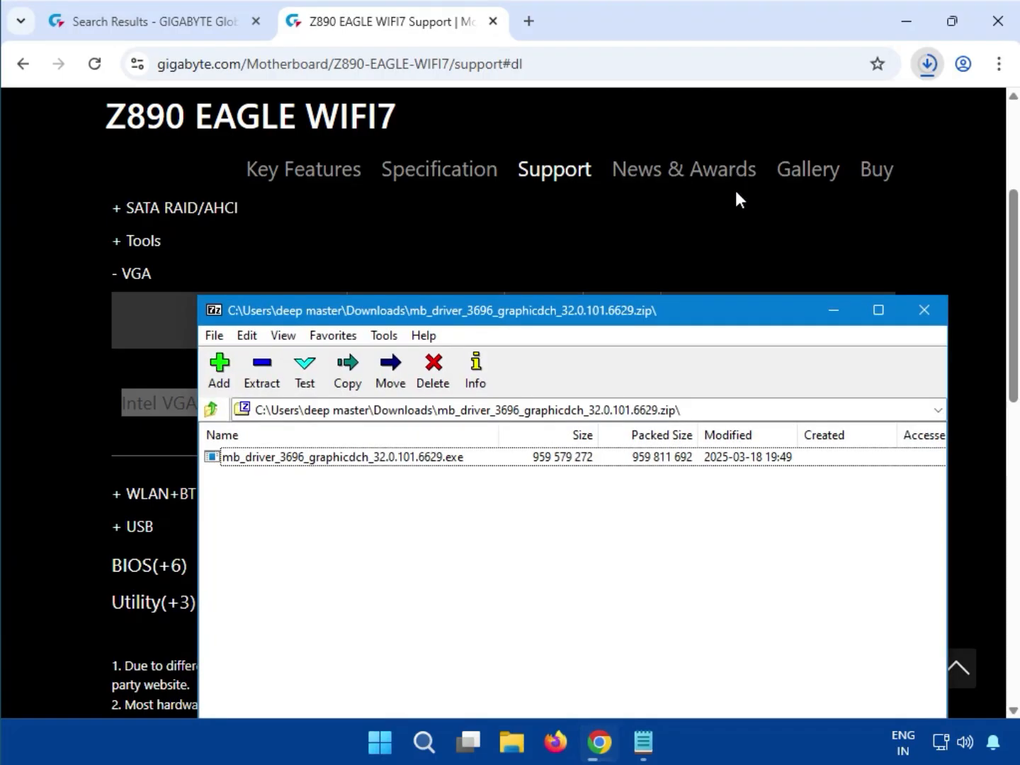
double_click(450, 459)
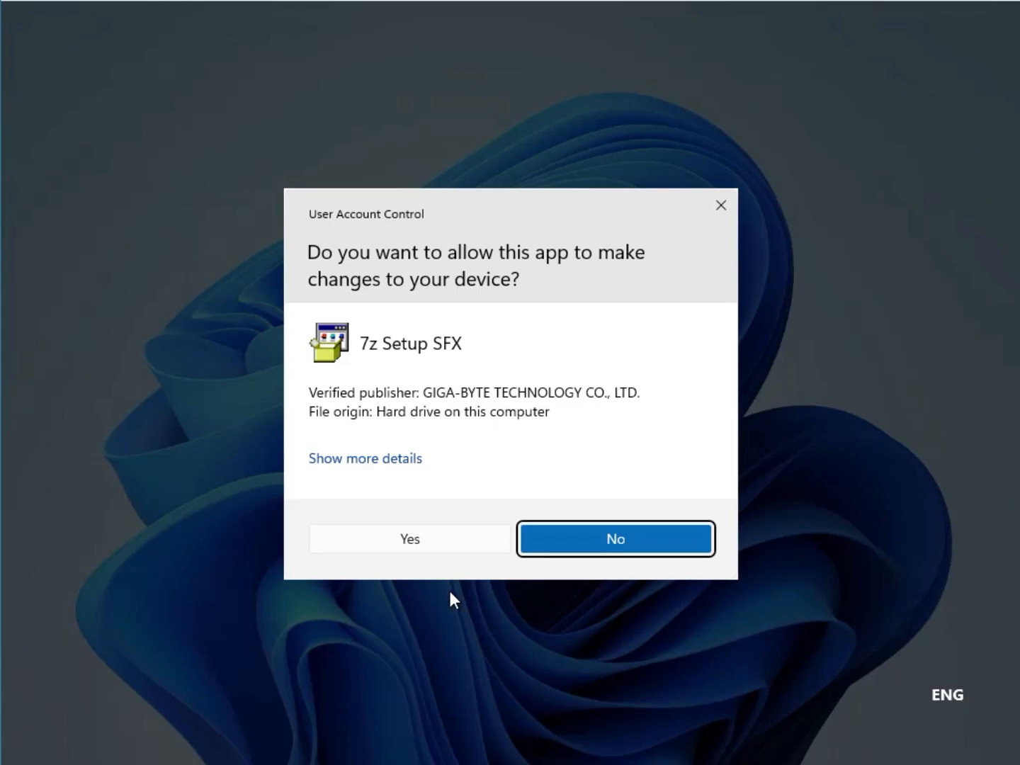
left_click(401, 543)
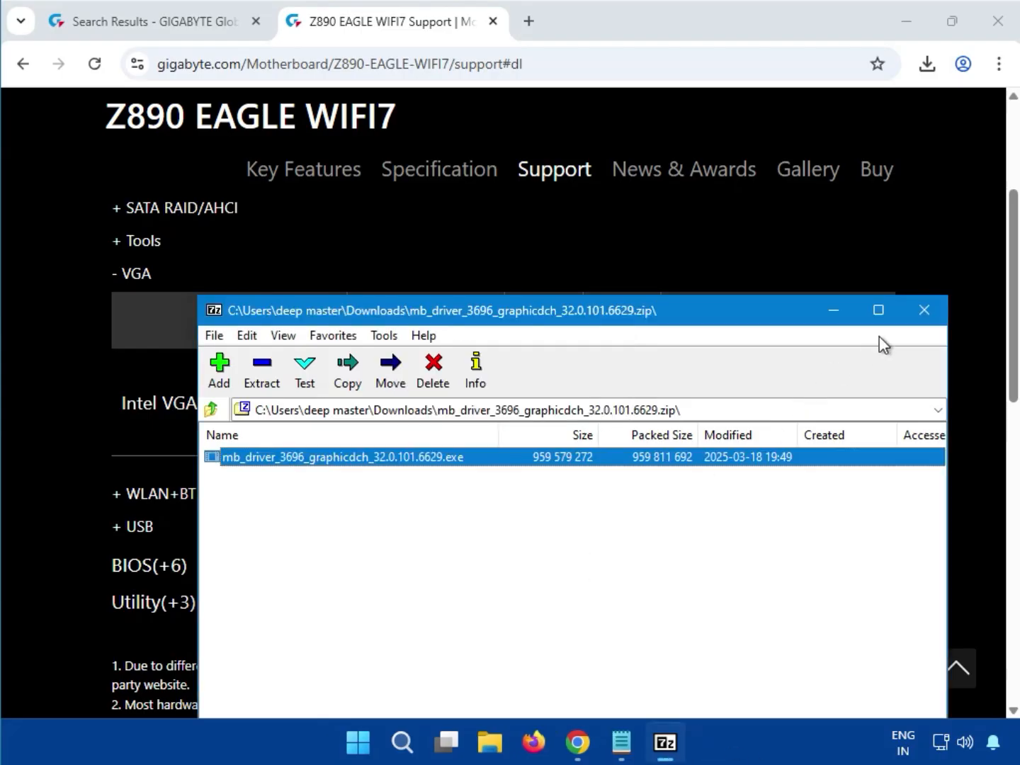
left_click(924, 321)
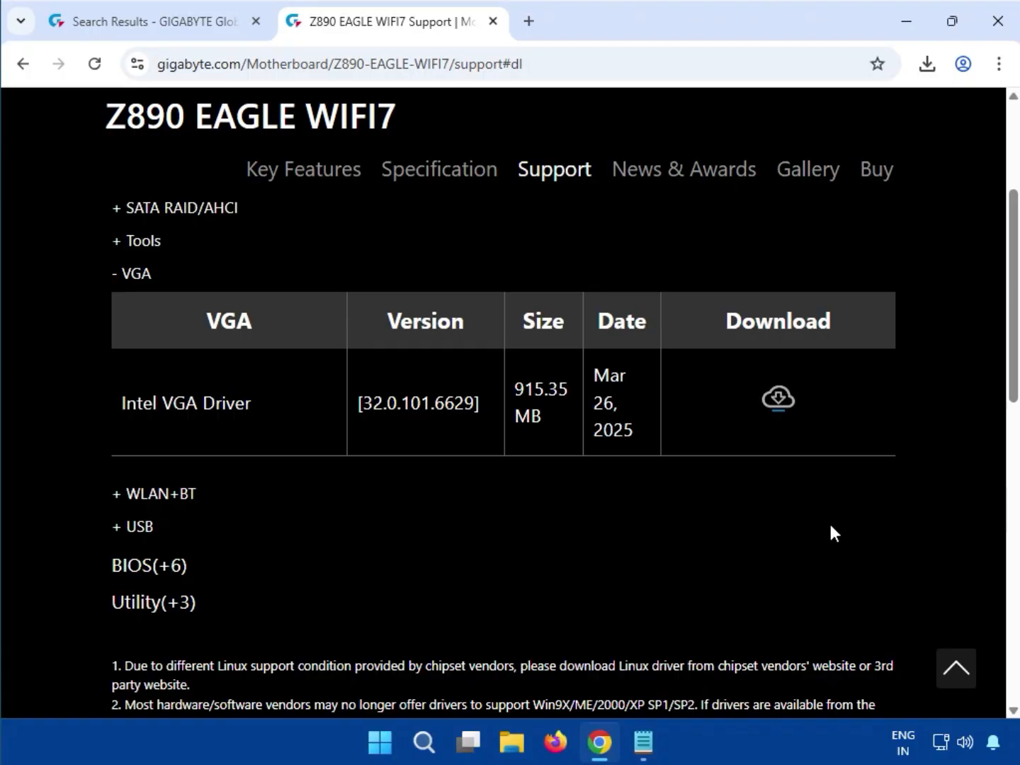
- Expand the WLAN+BT category and download the Realtek Bluetooth driver version 18.4017.2404.2409
left_click_drag(208, 494, 179, 496)
left_click(180, 496)
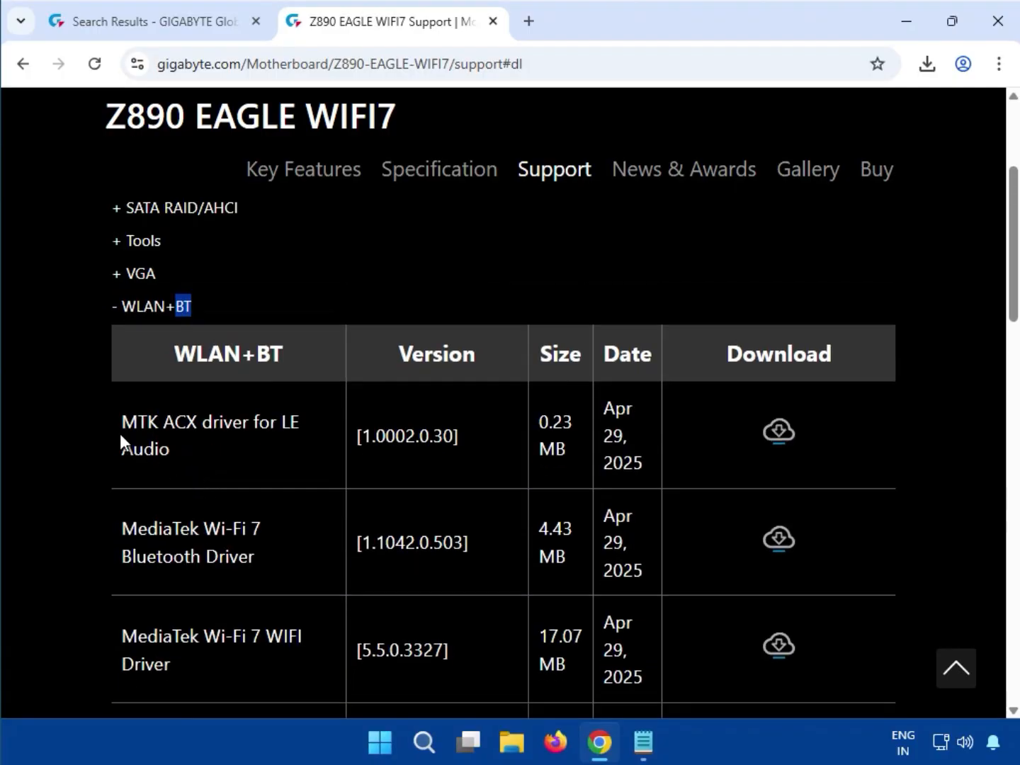
scroll(163, 515, "down", 4)
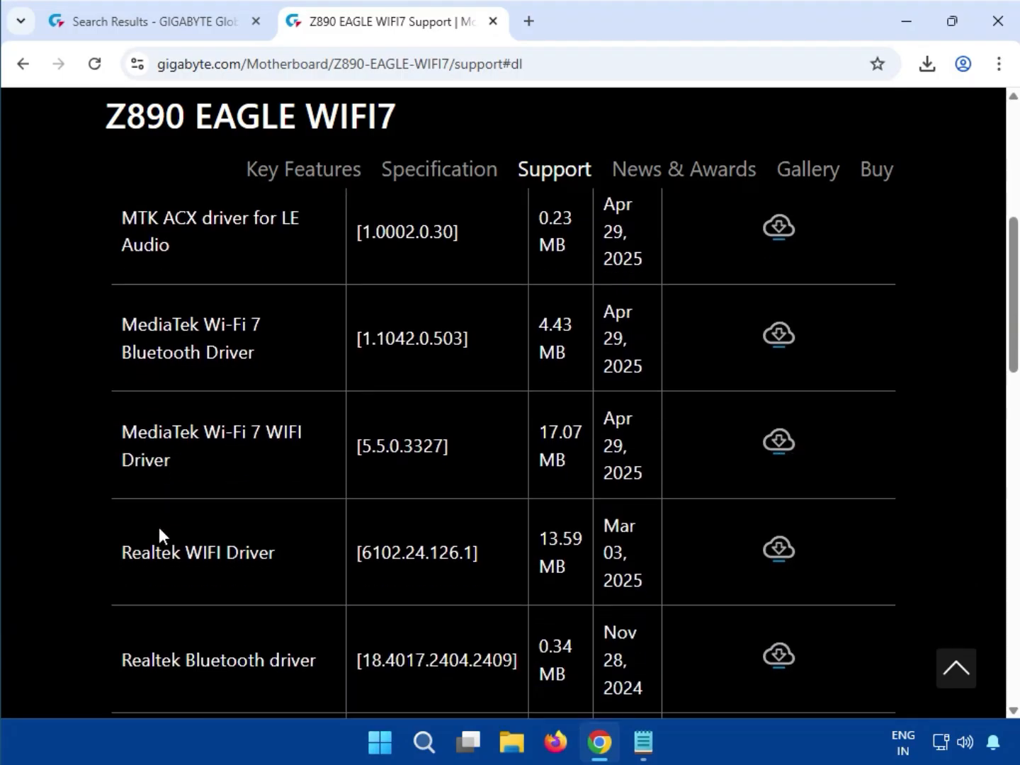
left_click_drag(182, 565, 318, 574)
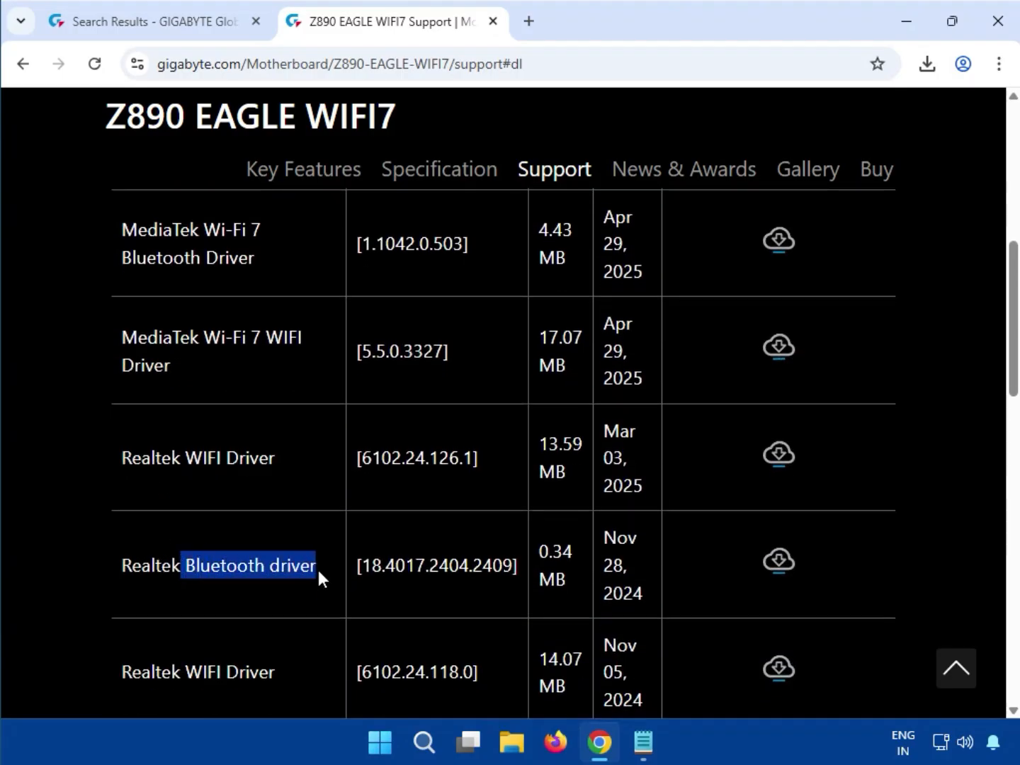
left_click(780, 572)
- Run mb_driver_3702_realtek8922_18.4017.2404.2409.exe from its downloaded archive, allowing it to make changes, and close the archive window
left_click(754, 125)
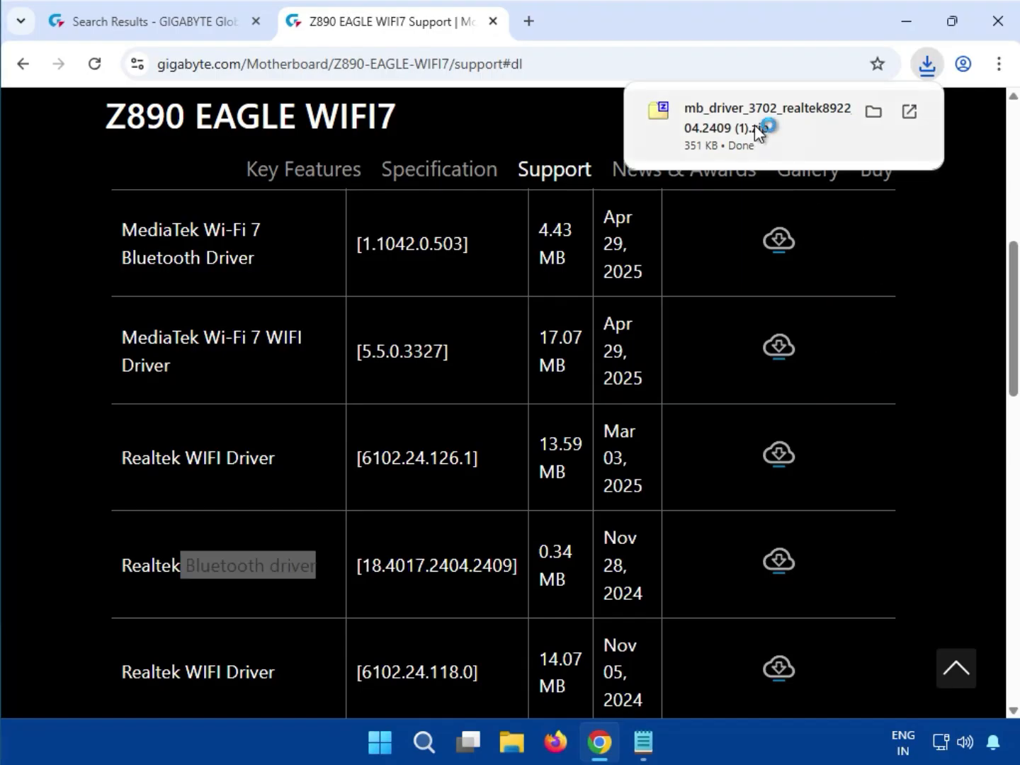
double_click(364, 459)
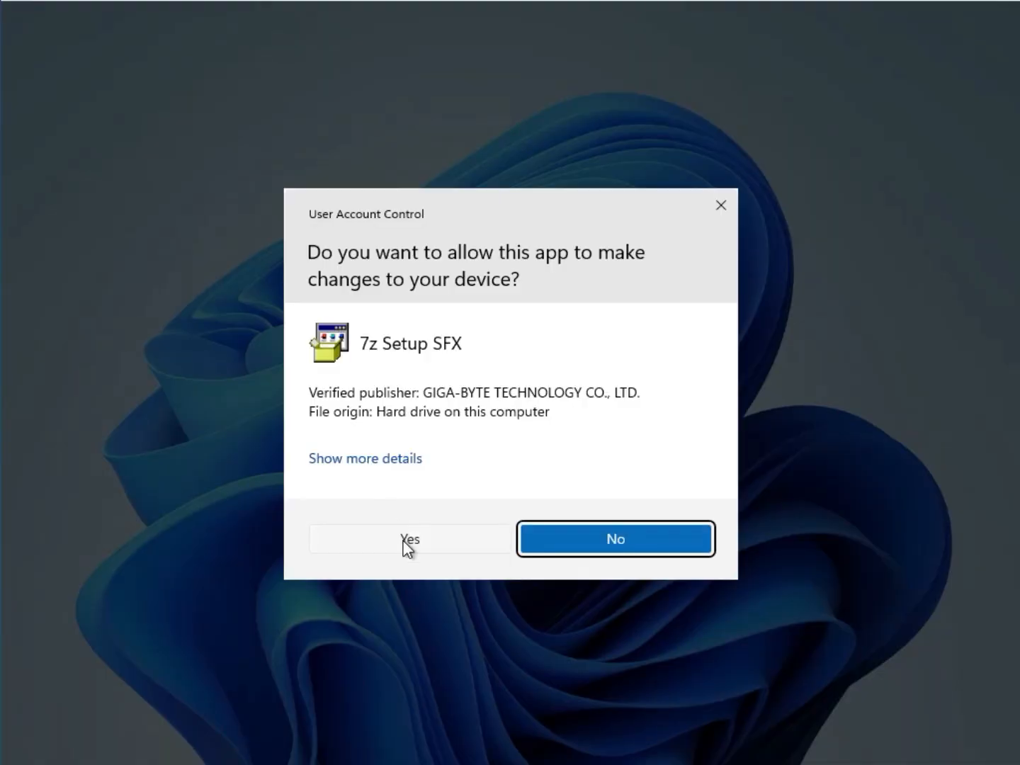
left_click(408, 542)
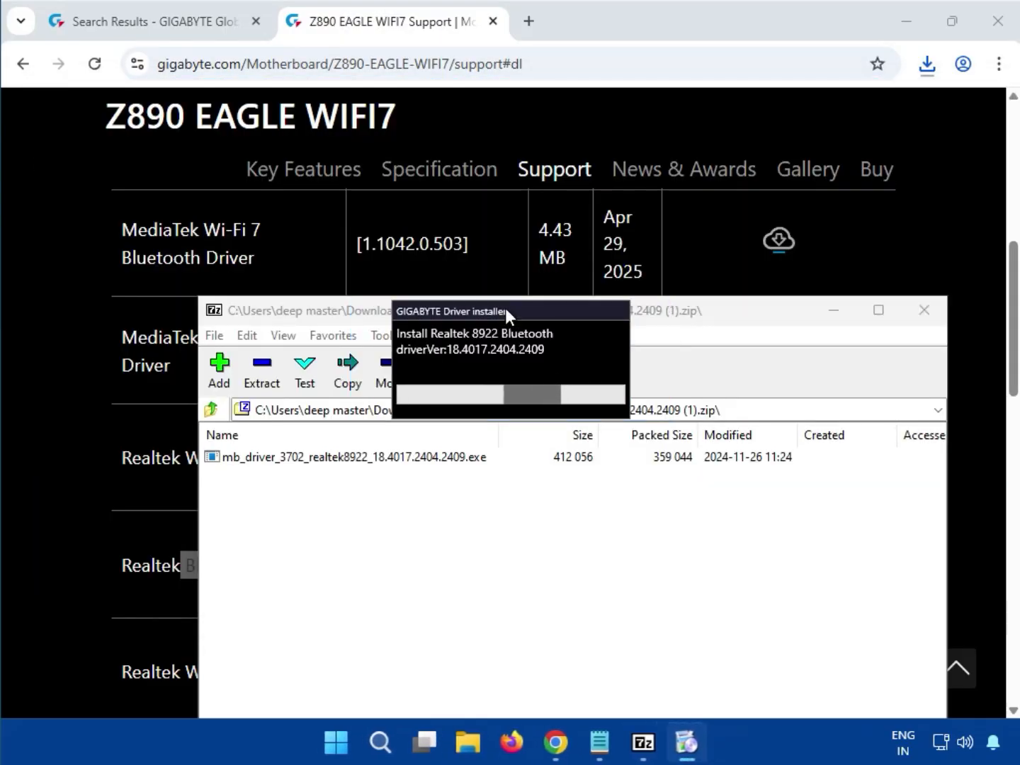
left_click_drag(505, 308, 519, 493)
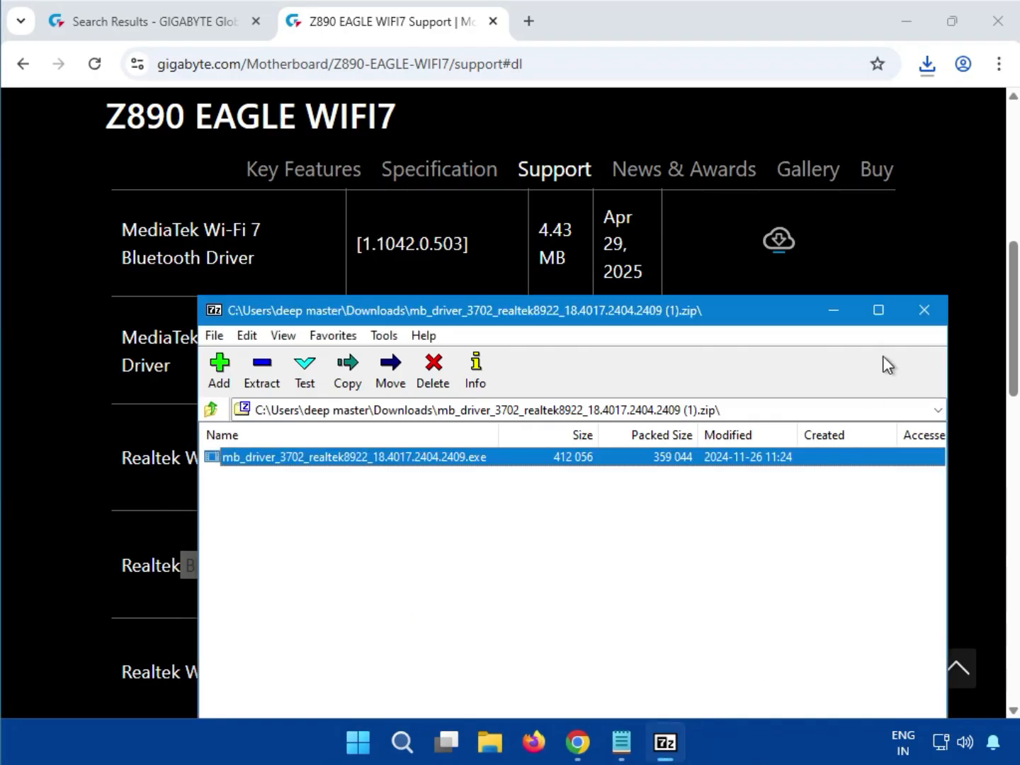
left_click(923, 310)
- Download the Realtek WIFI Driver version 6102.24.126.1 from the WLAN+BT category
scroll(105, 407, "up", 5)
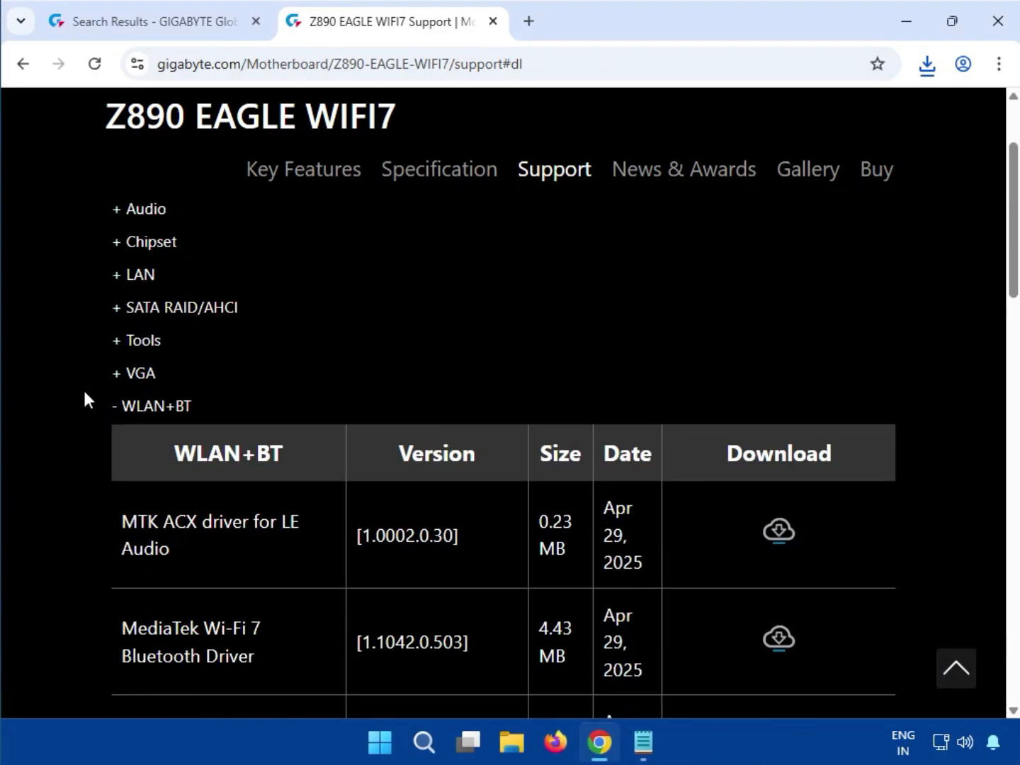
left_click_drag(128, 405, 163, 398)
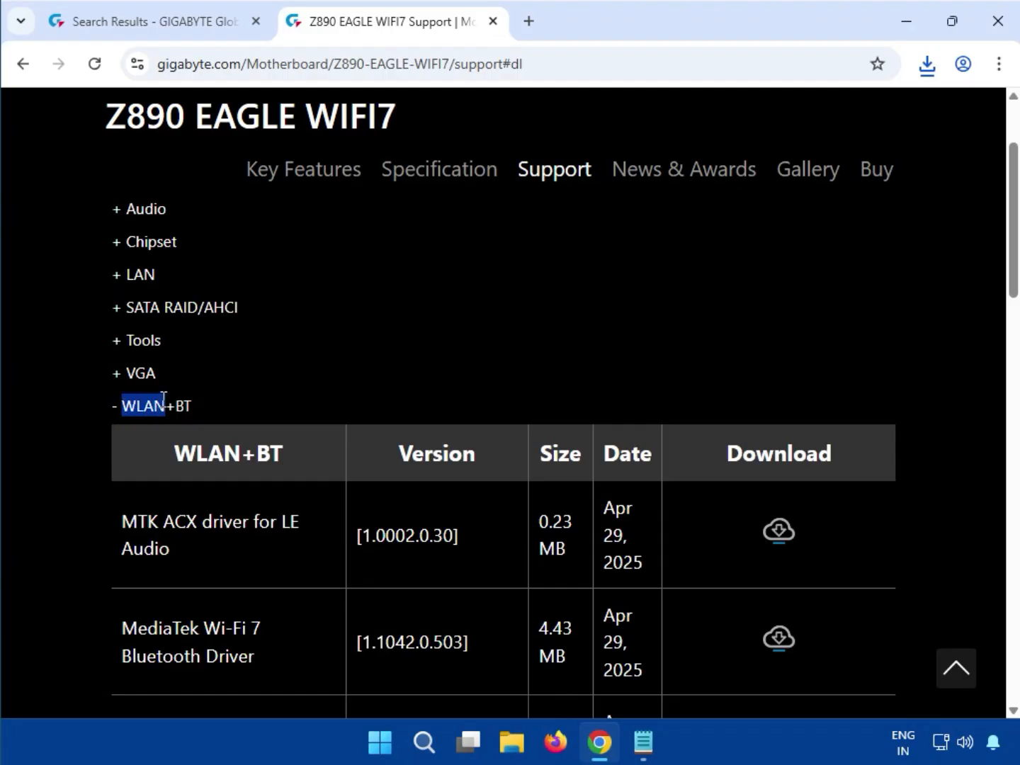
scroll(216, 500, "down", 5)
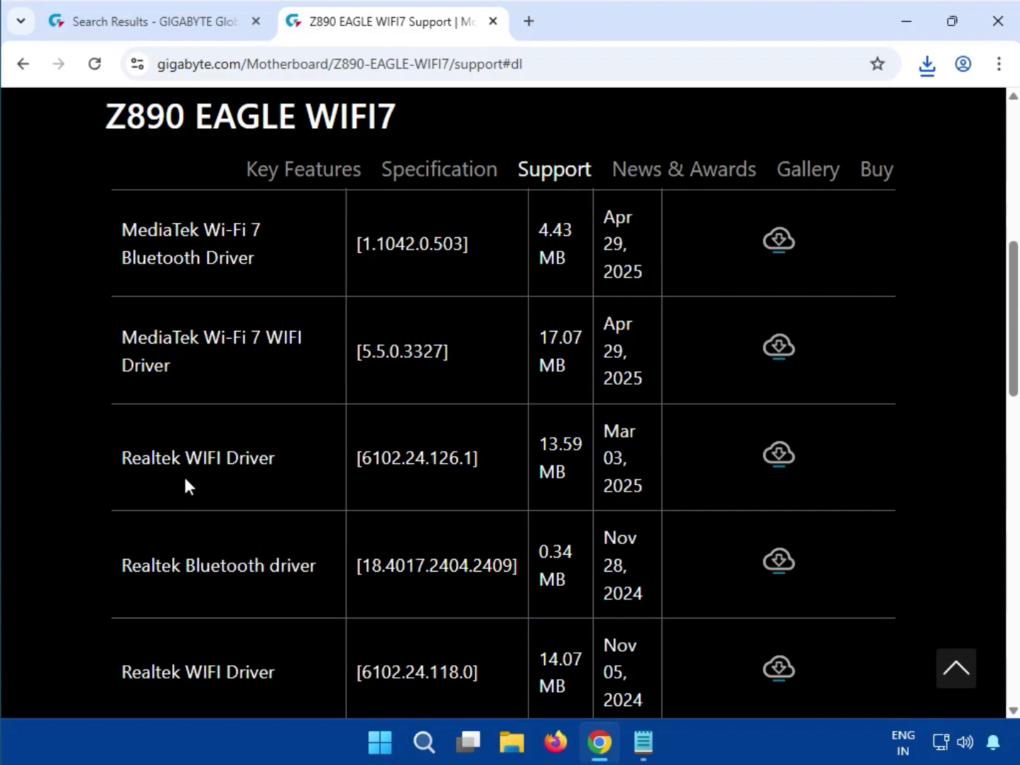
left_click_drag(186, 458, 276, 464)
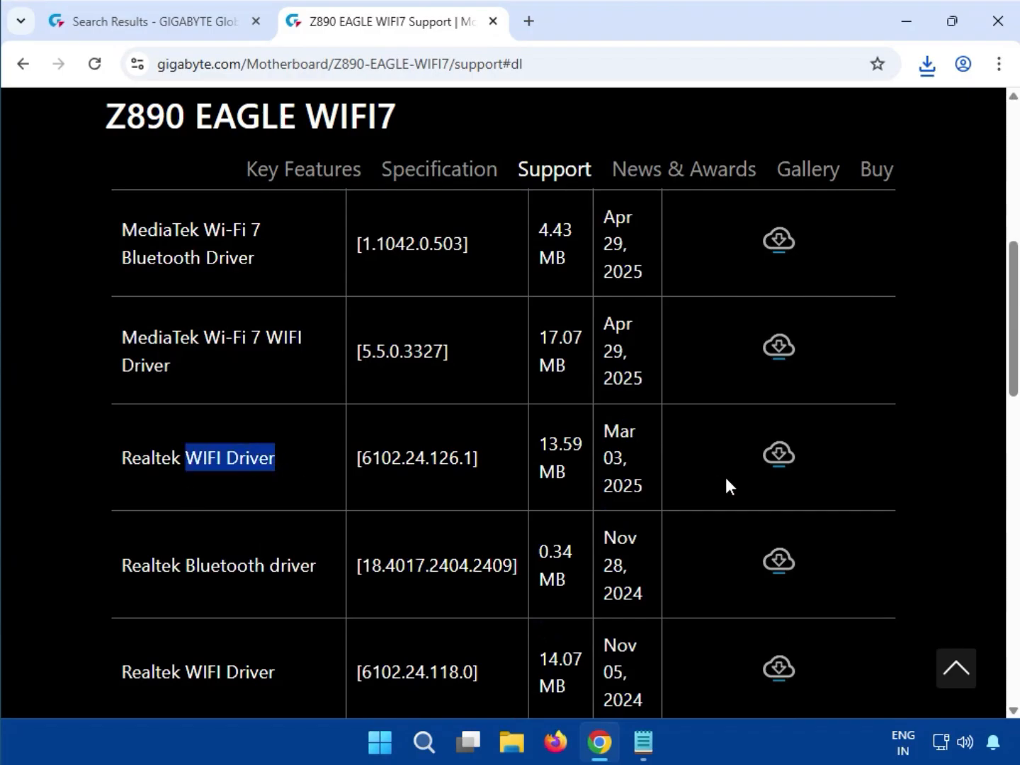
left_click(775, 464)
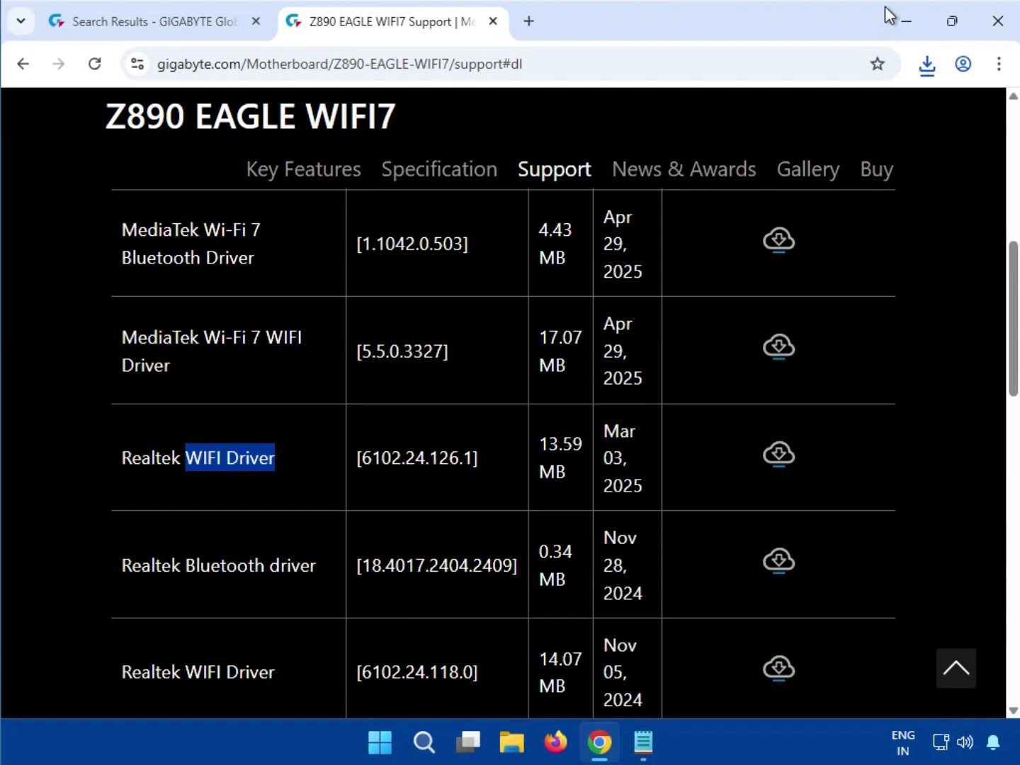
- Run mb_driver_3701_realtek8922wifi_6102.24.126.1.exe from its downloaded archive, allowing it to make changes, and close the archive window
left_click(926, 68)
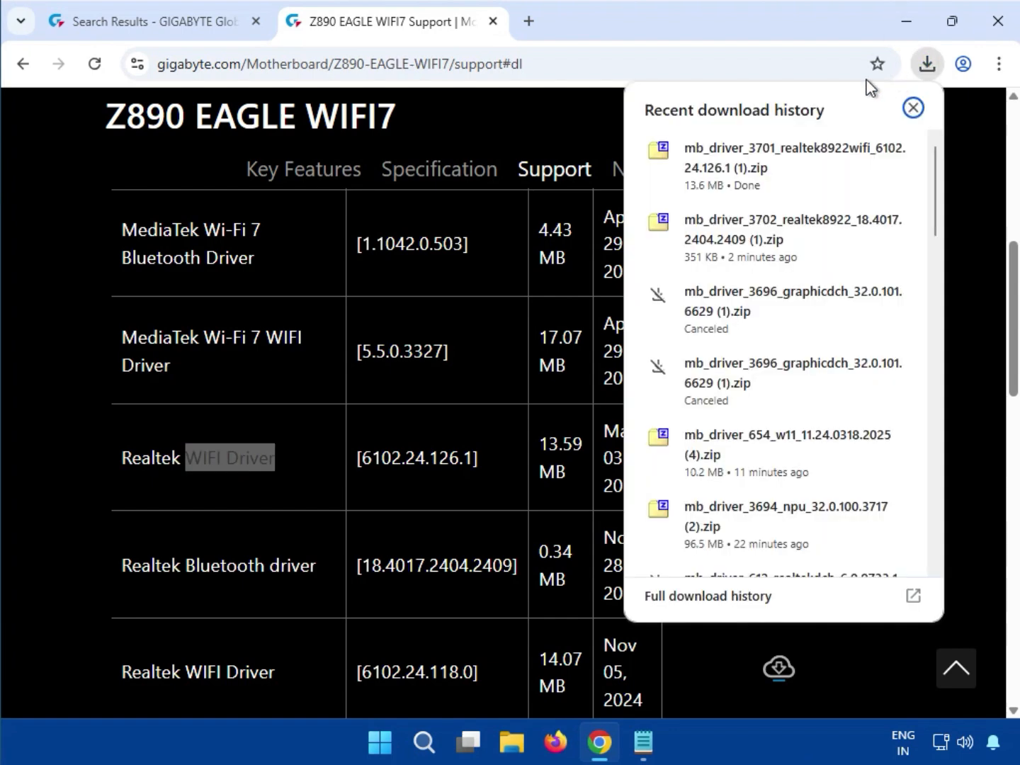
left_click(756, 147)
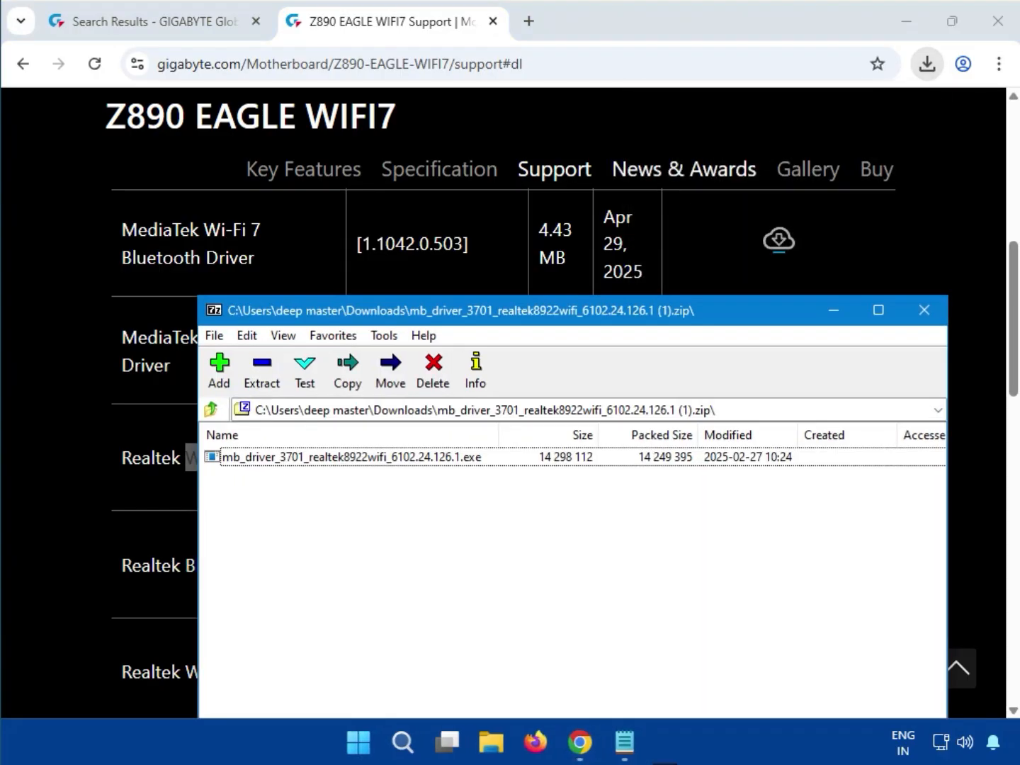
left_click(334, 464)
double_click(335, 462)
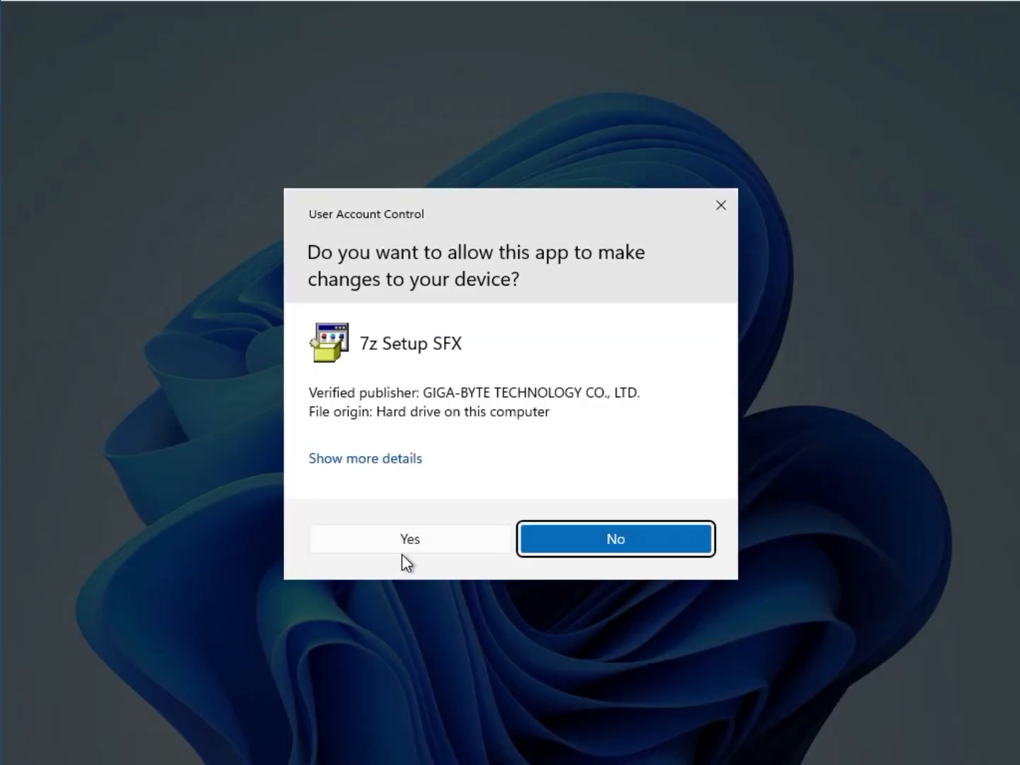
left_click(401, 551)
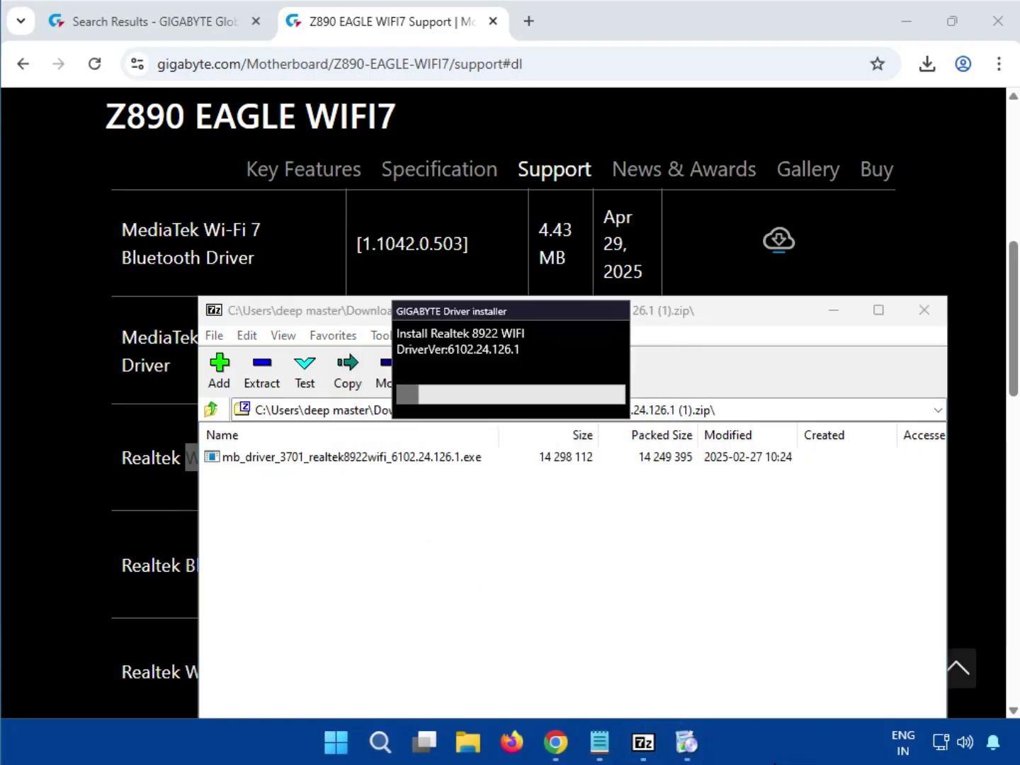
left_click_drag(477, 309, 492, 461)
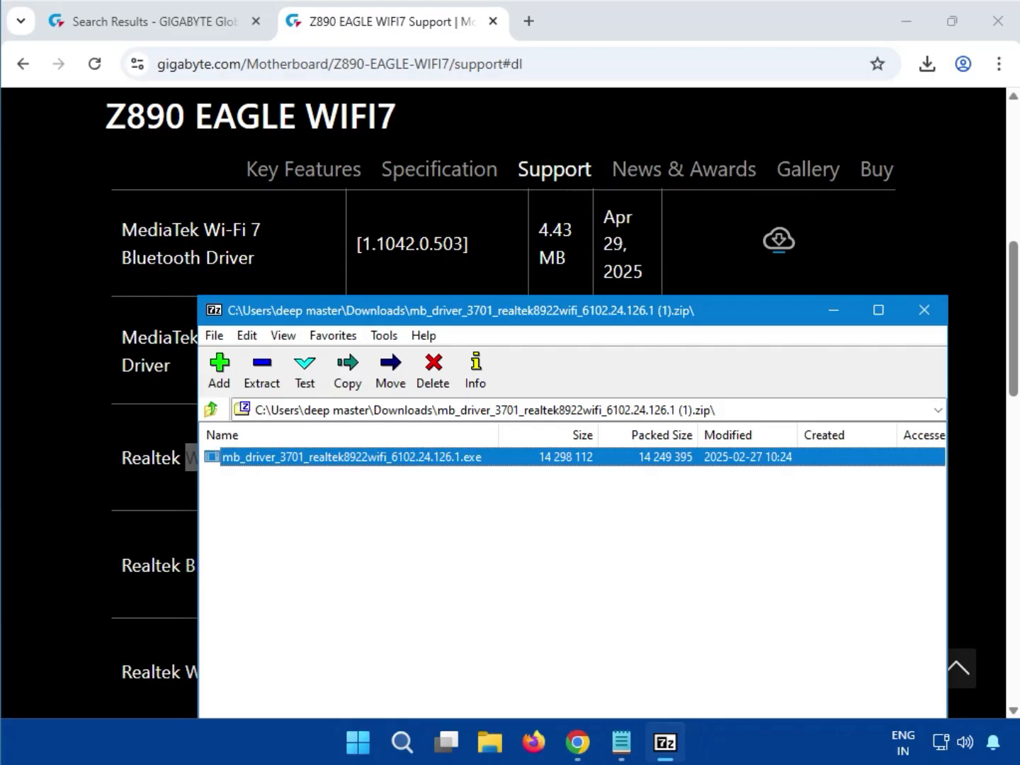
left_click(933, 319)
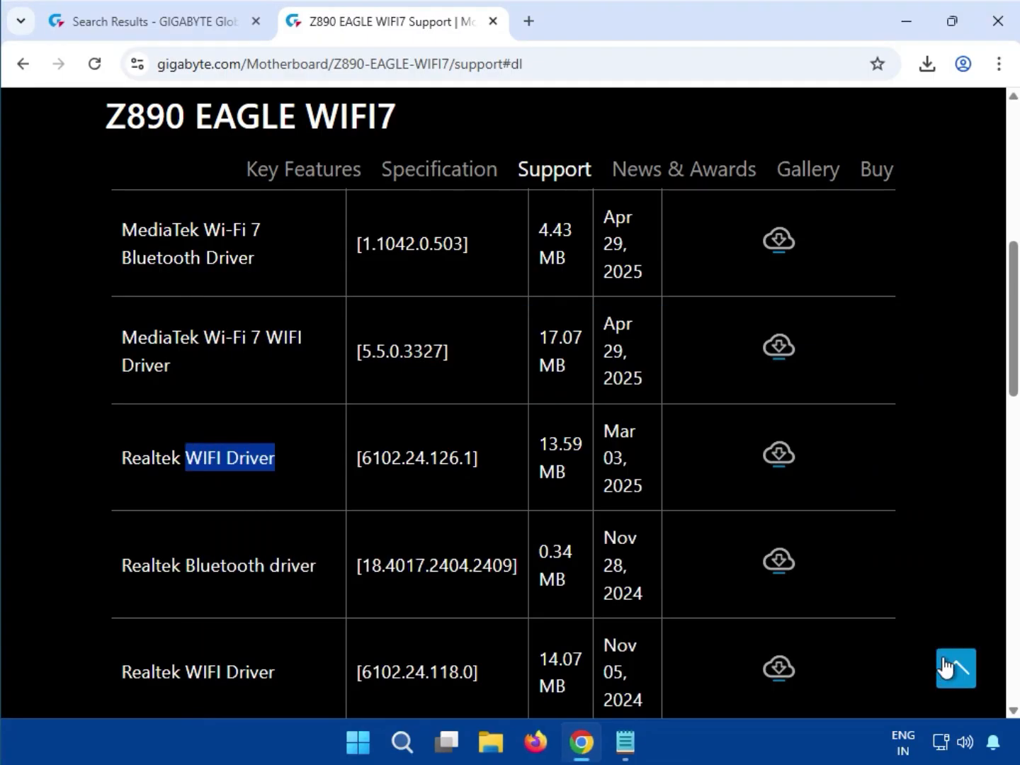
- Expand the USB category and download the ITE USB driver version 1.3.8.018
left_click(956, 599)
scroll(959, 606, "down", 1)
scroll(958, 606, "down", 6)
scroll(224, 492, "up", 2)
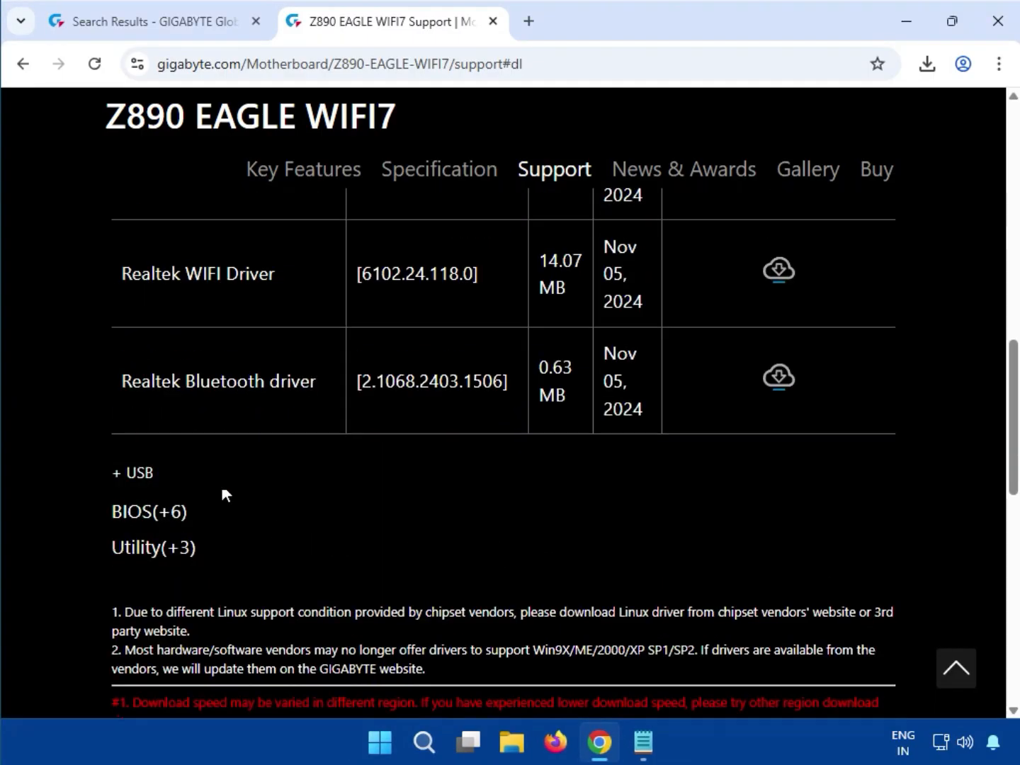
left_click(124, 469)
scroll(127, 472, "up", 1)
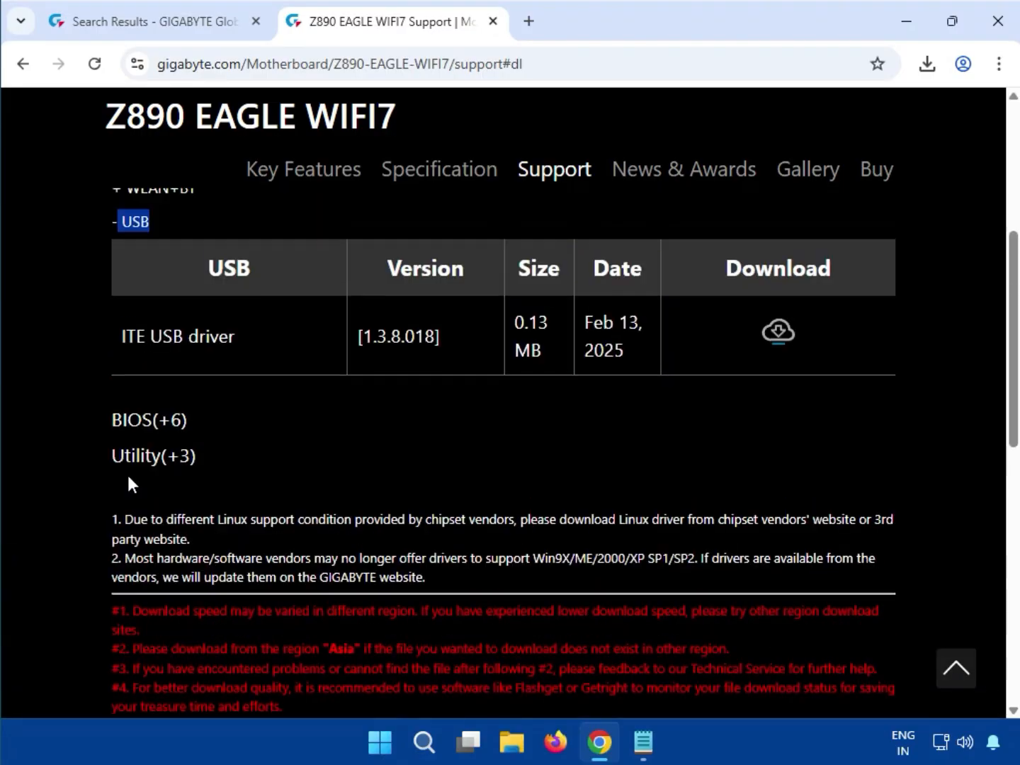
left_click_drag(116, 424, 423, 442)
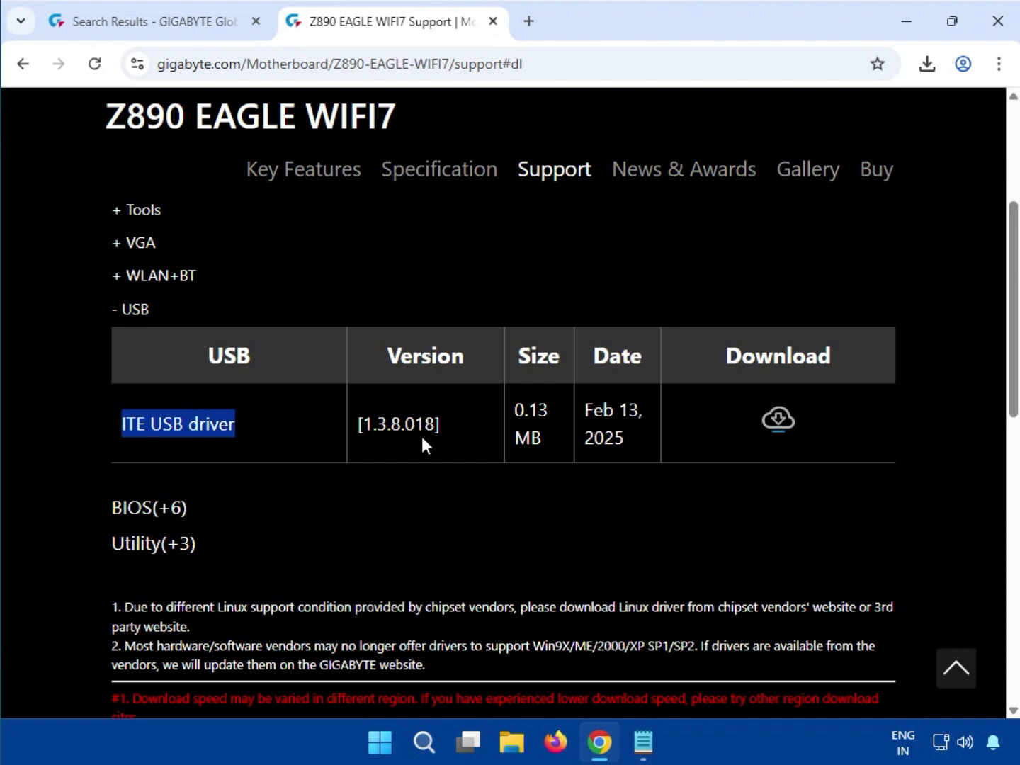
left_click(784, 425)
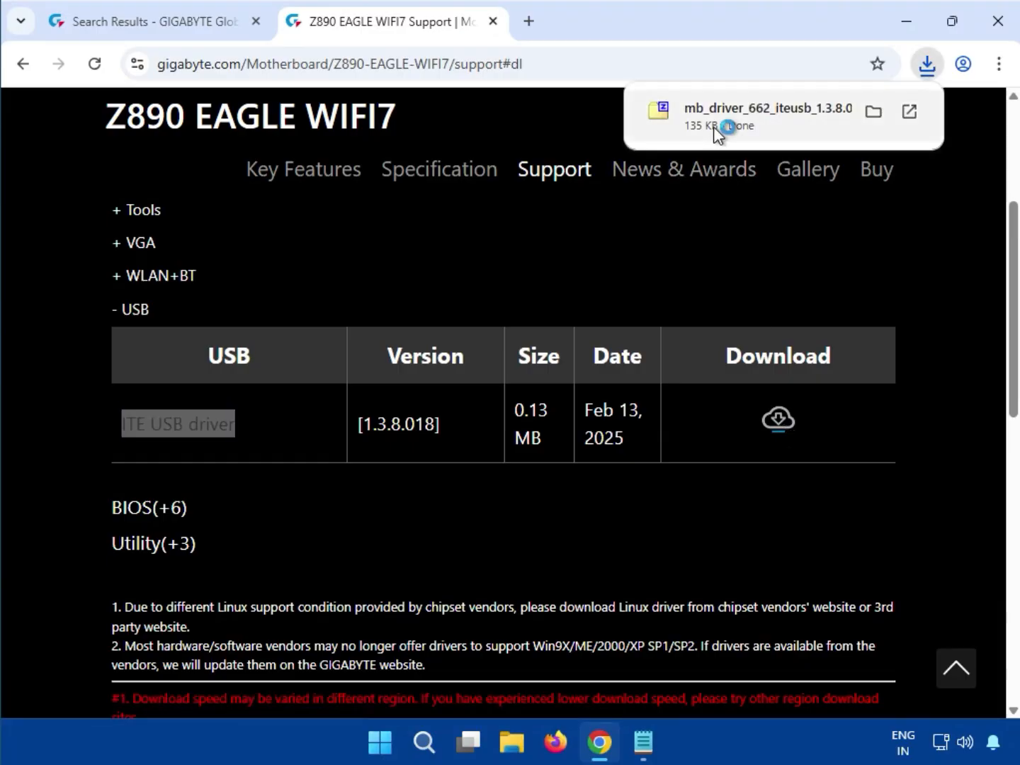
- Run mb_driver_662_iteusb_1.3.8.018.exe from its downloaded archive, allowing it to make changes, and close the archive window
left_click(717, 131)
double_click(384, 460)
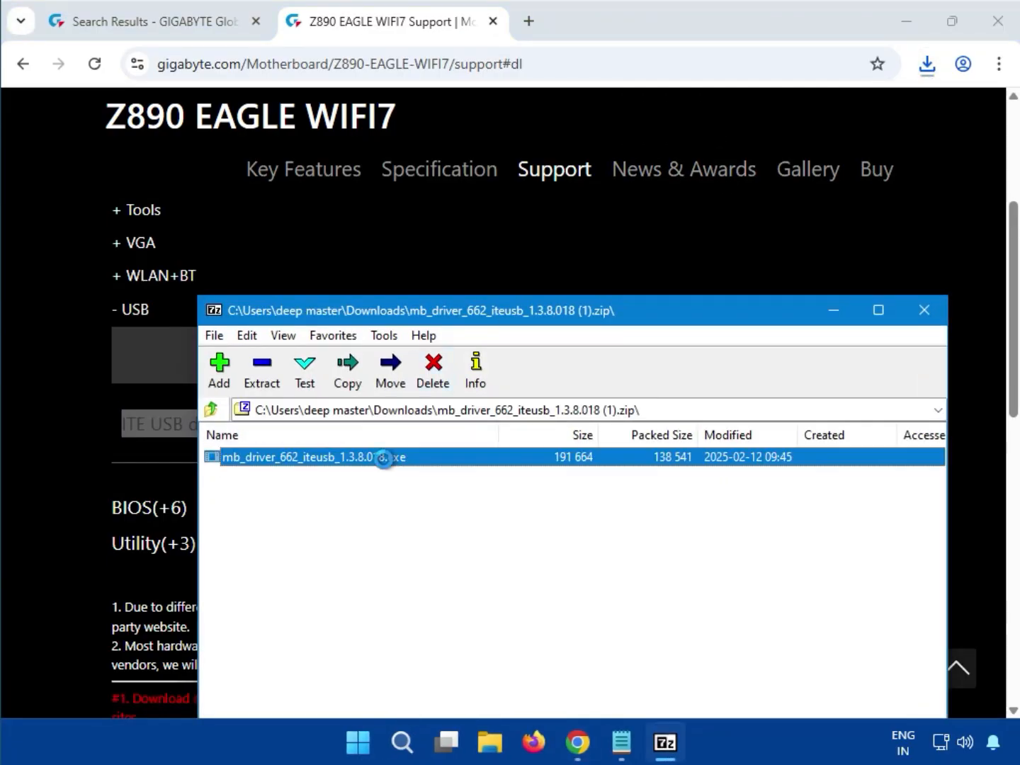
left_click(384, 460)
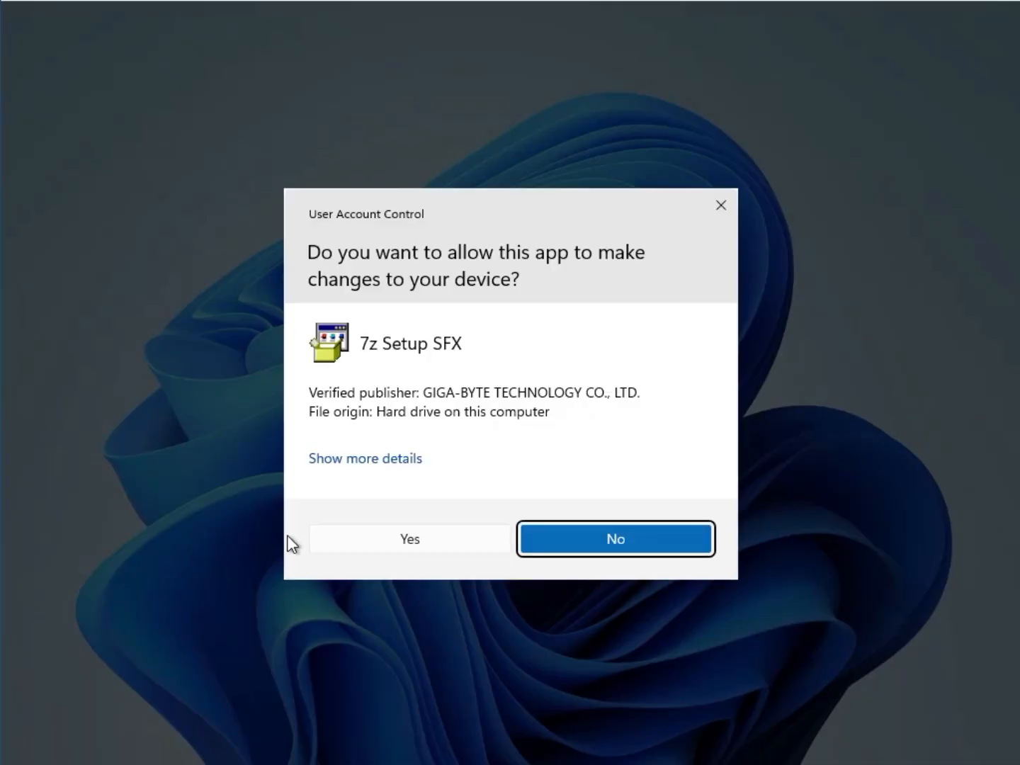
left_click(340, 547)
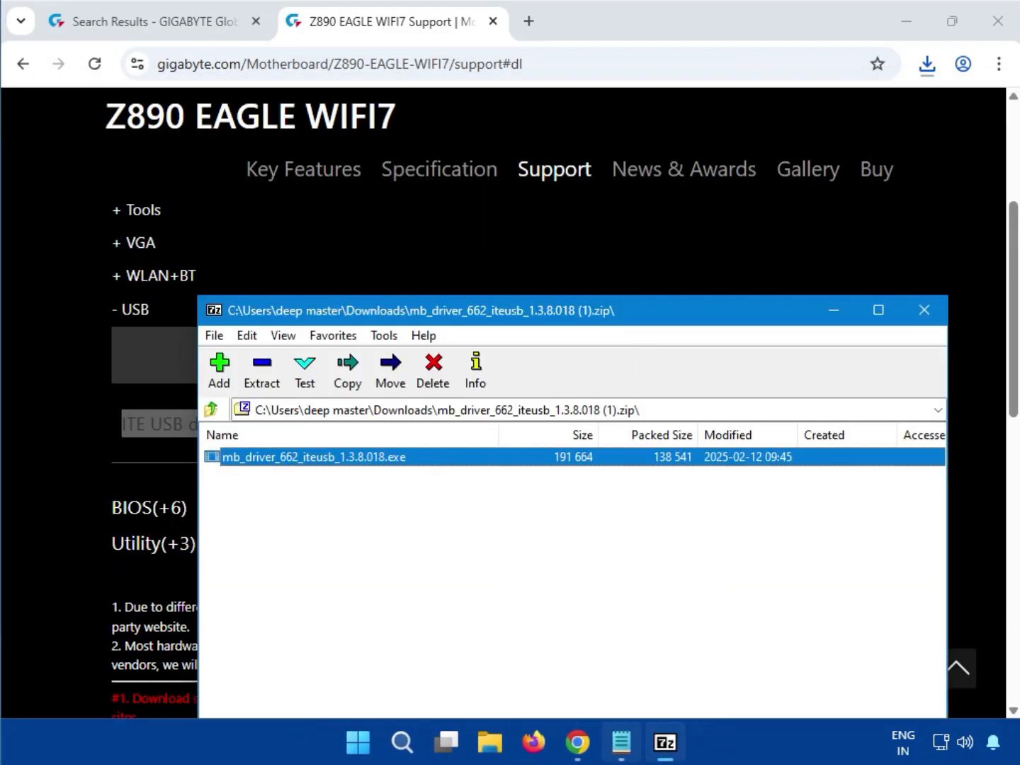
double_click(353, 451)
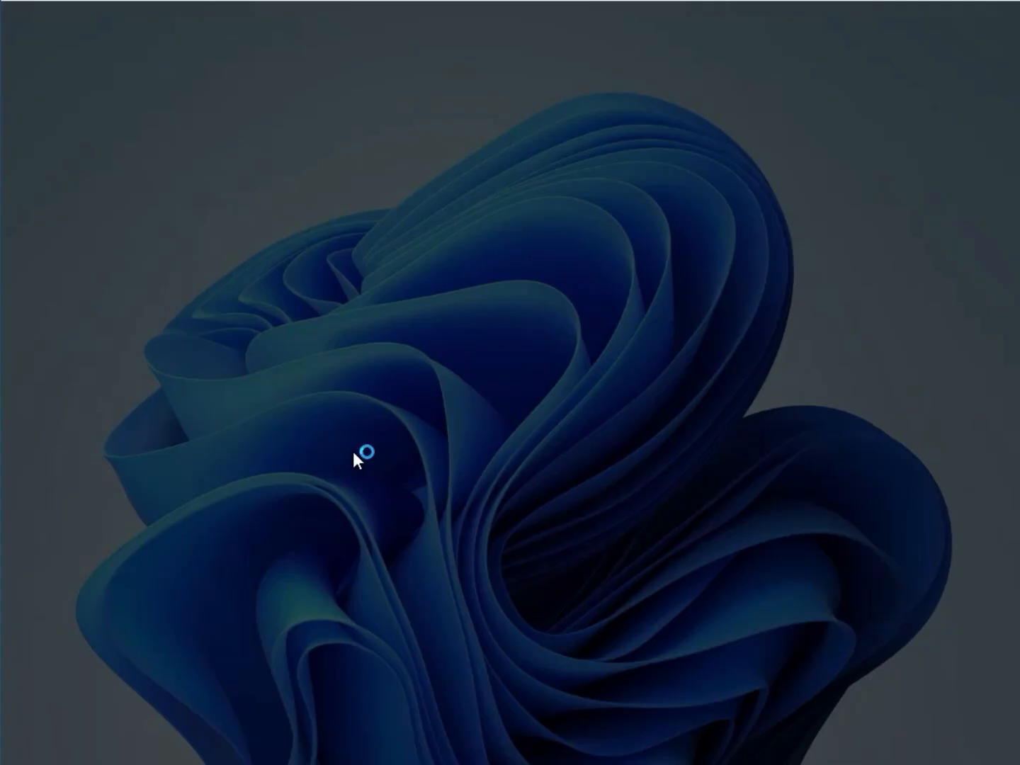
left_click(419, 546)
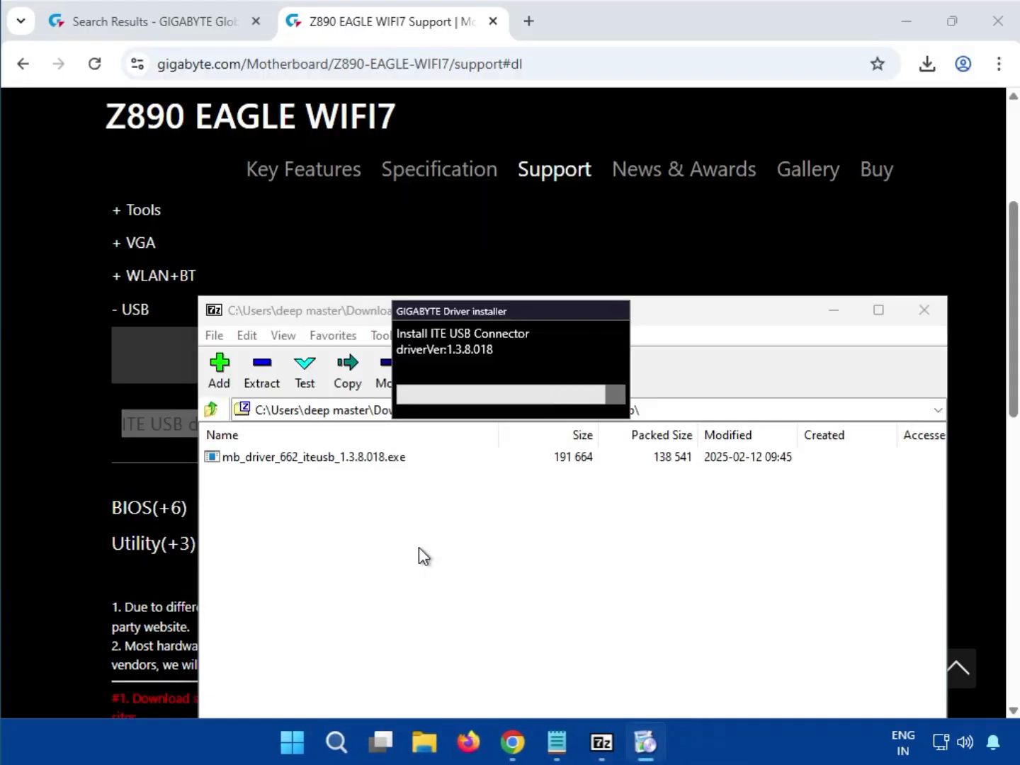
left_click_drag(503, 310, 480, 467)
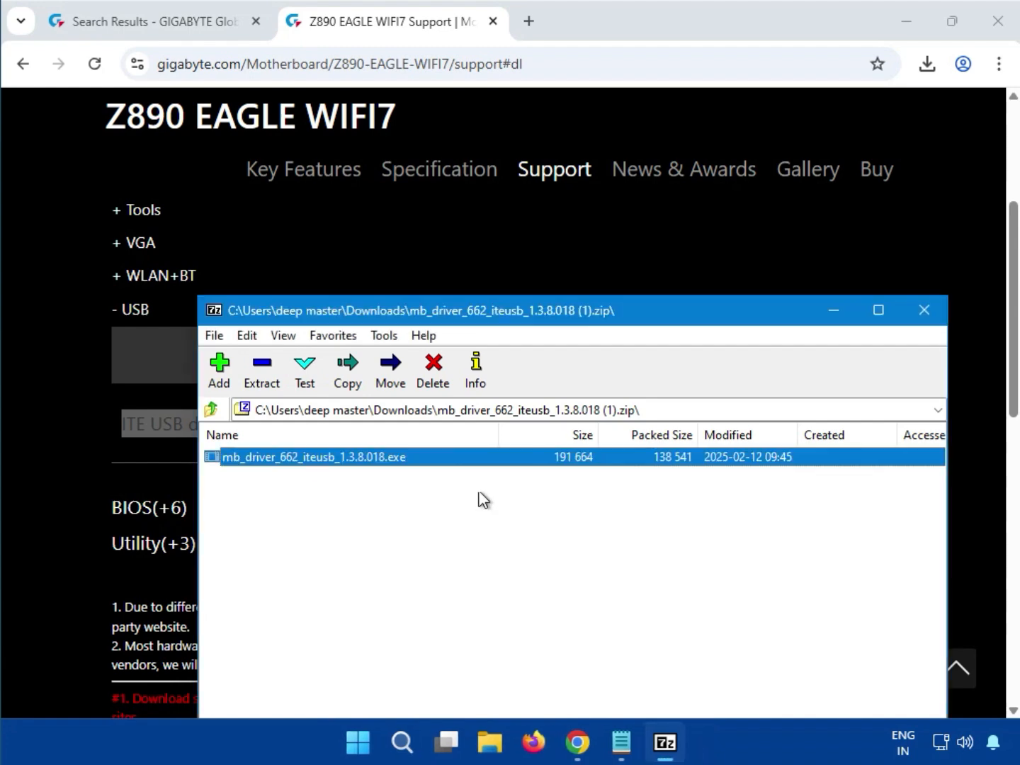
left_click(924, 310)
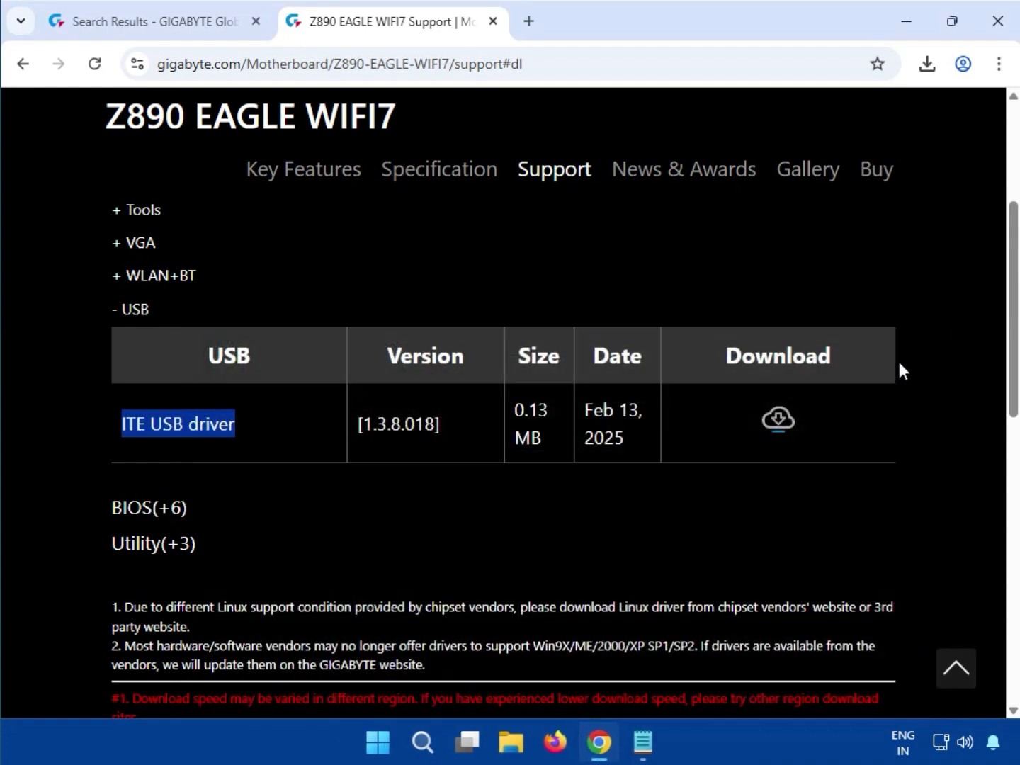